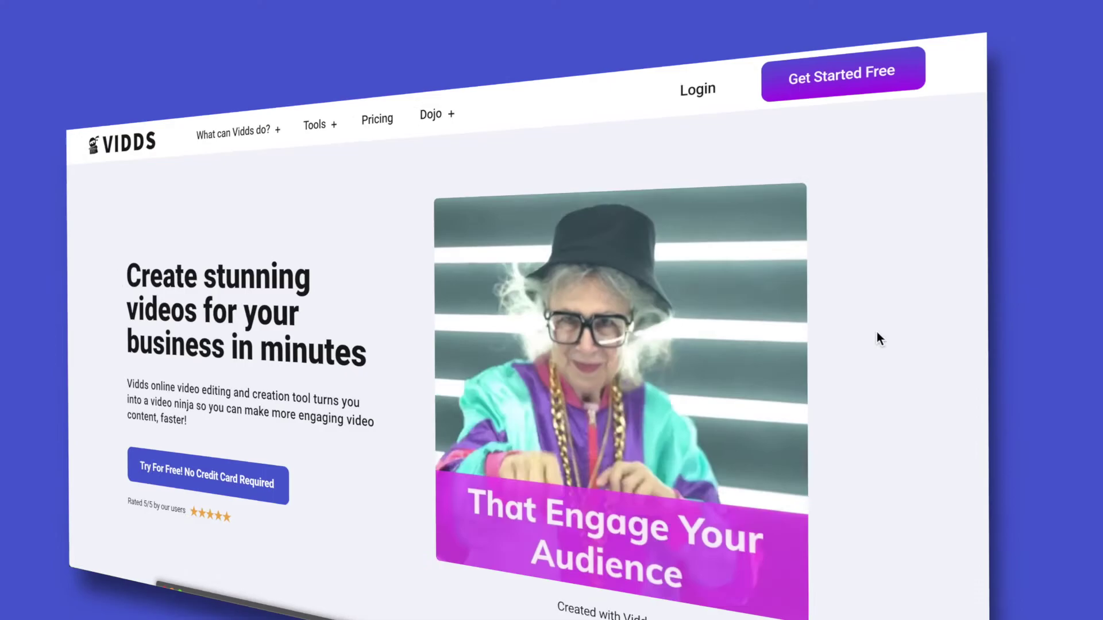
- Scroll down through the Vidds homepage
scroll(515, 272, "down", 10)
scroll(514, 275, "down", 15)
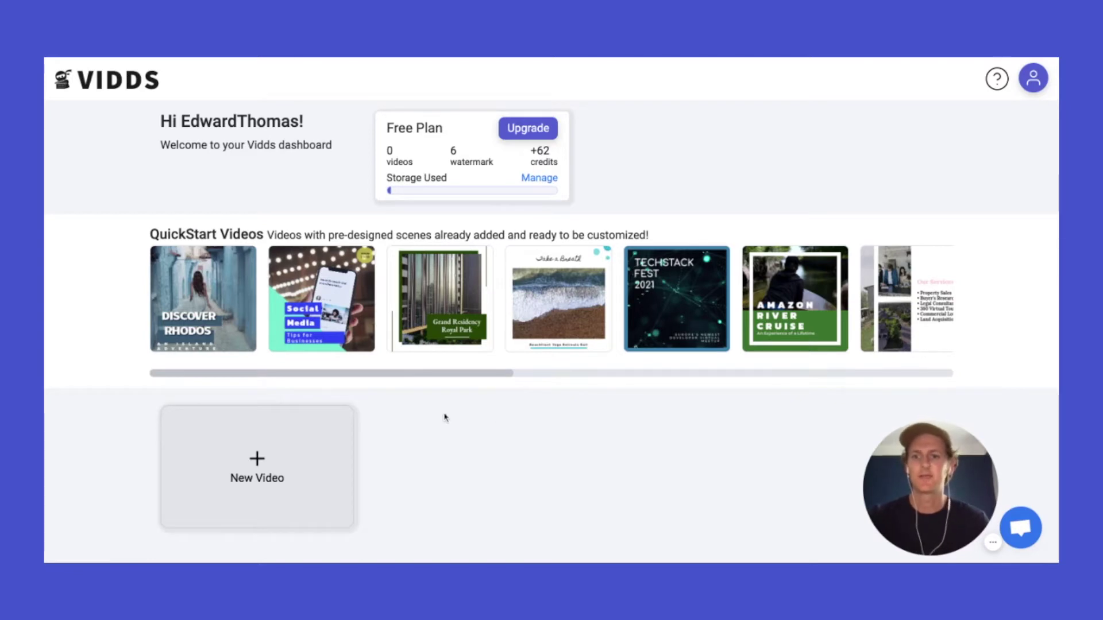
- Start a new video titled 'GIF Thumbnail'
left_click(285, 449)
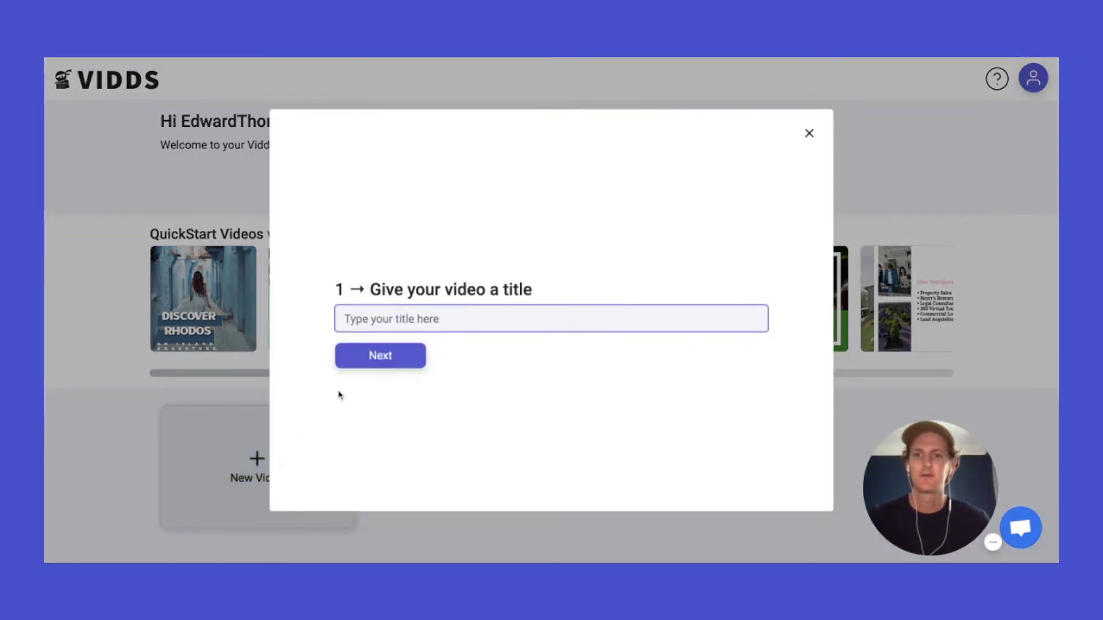
type("GIF T")
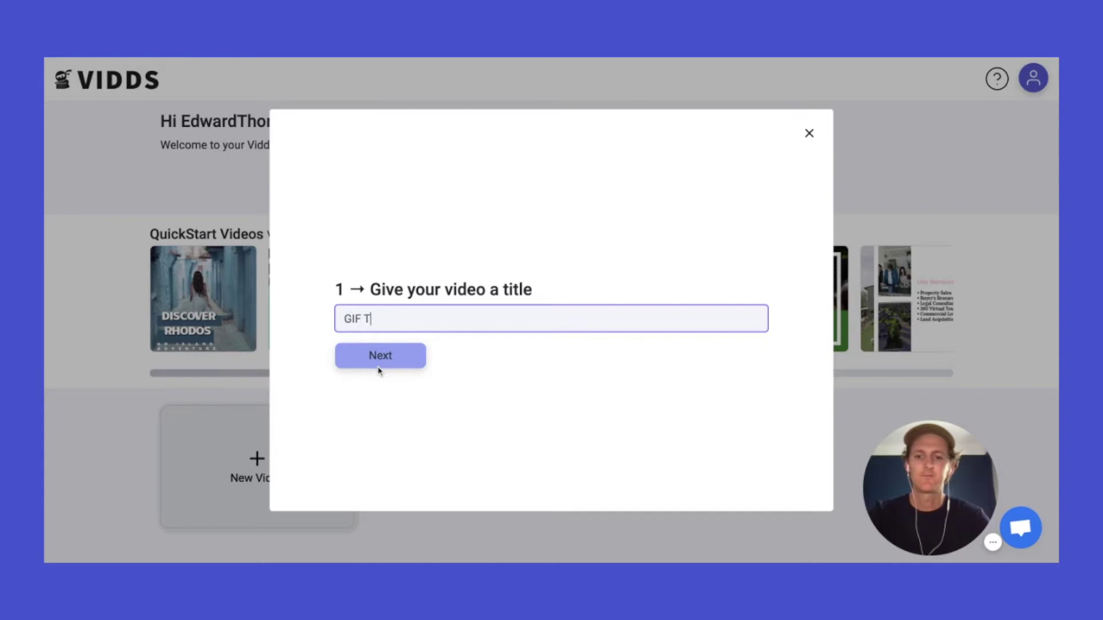
type("humb")
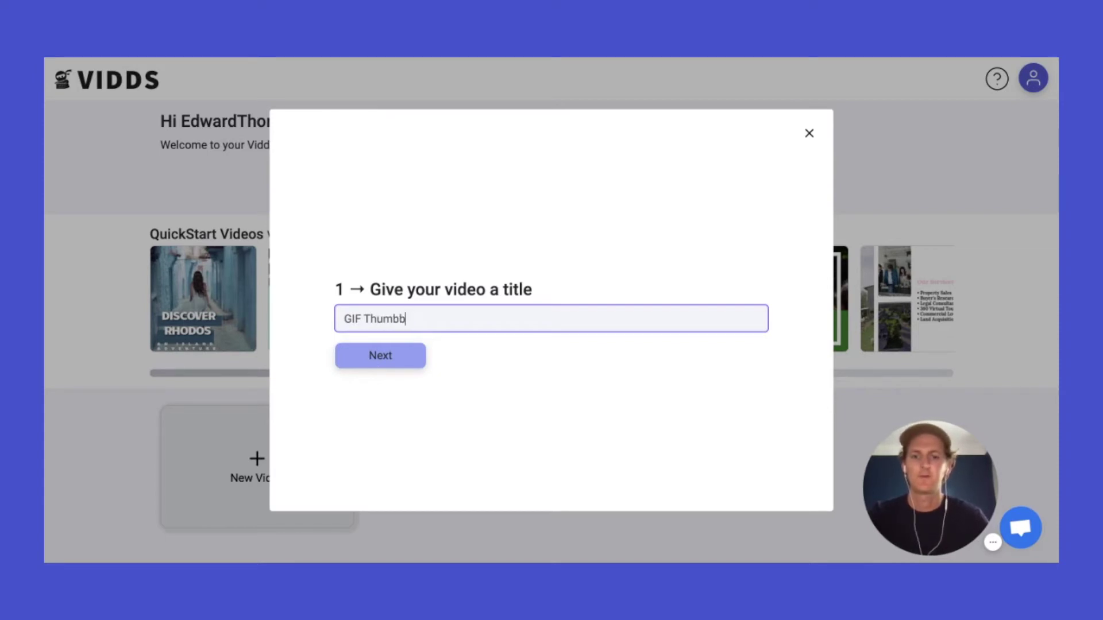
type("aail")
left_click(380, 356)
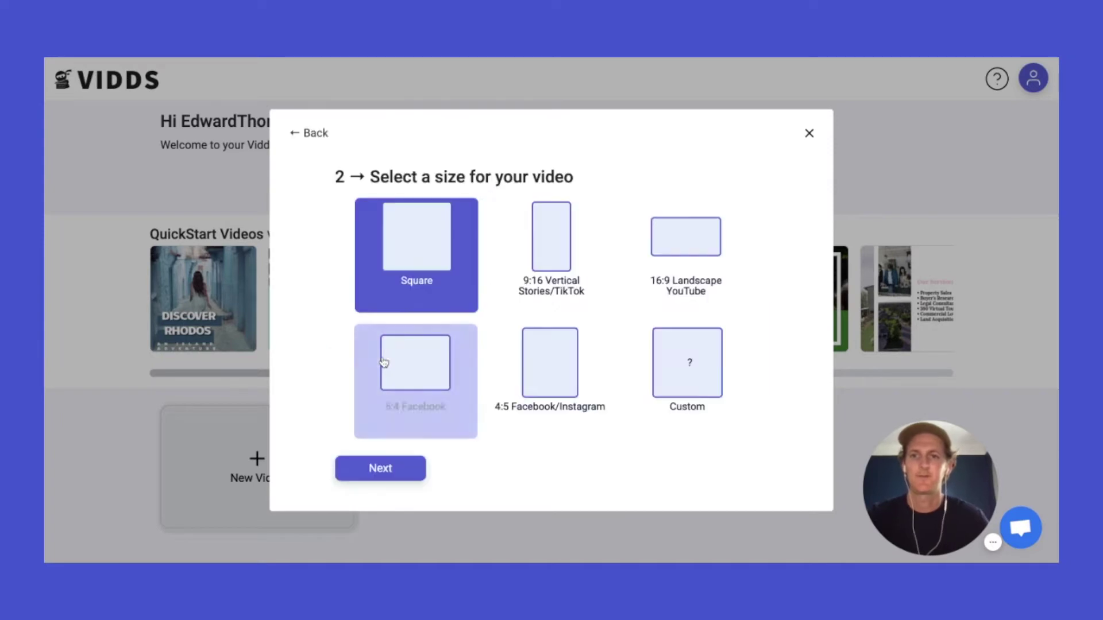
- Set a custom 450 × 450 video size and start from a blank design
left_click(713, 357)
left_click(416, 333)
double_click(416, 333)
type("450")
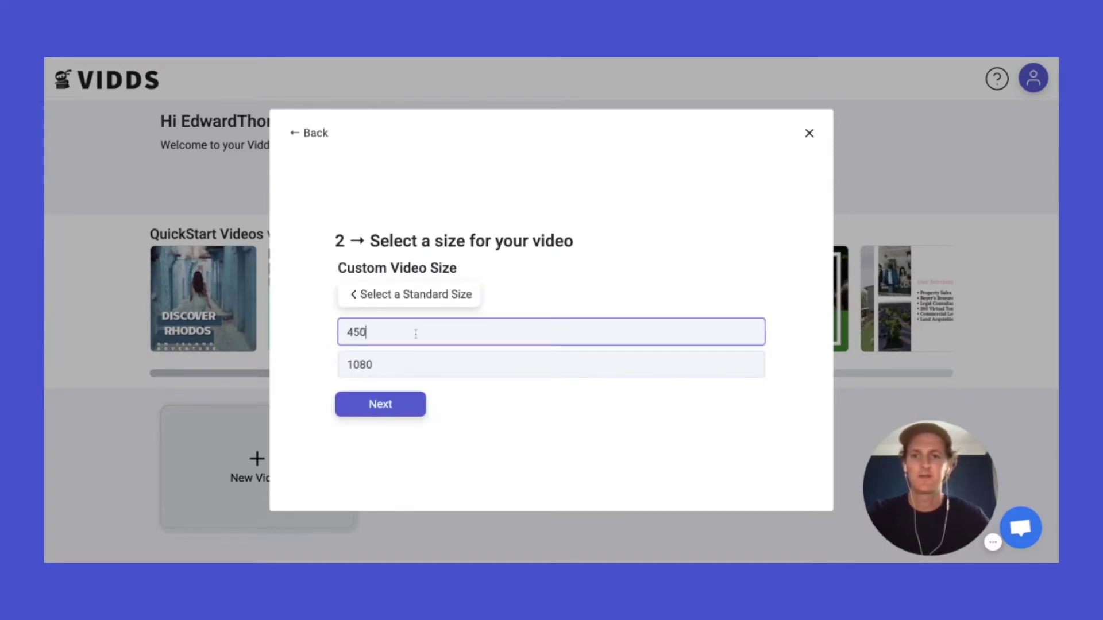
double_click(395, 358)
type("450")
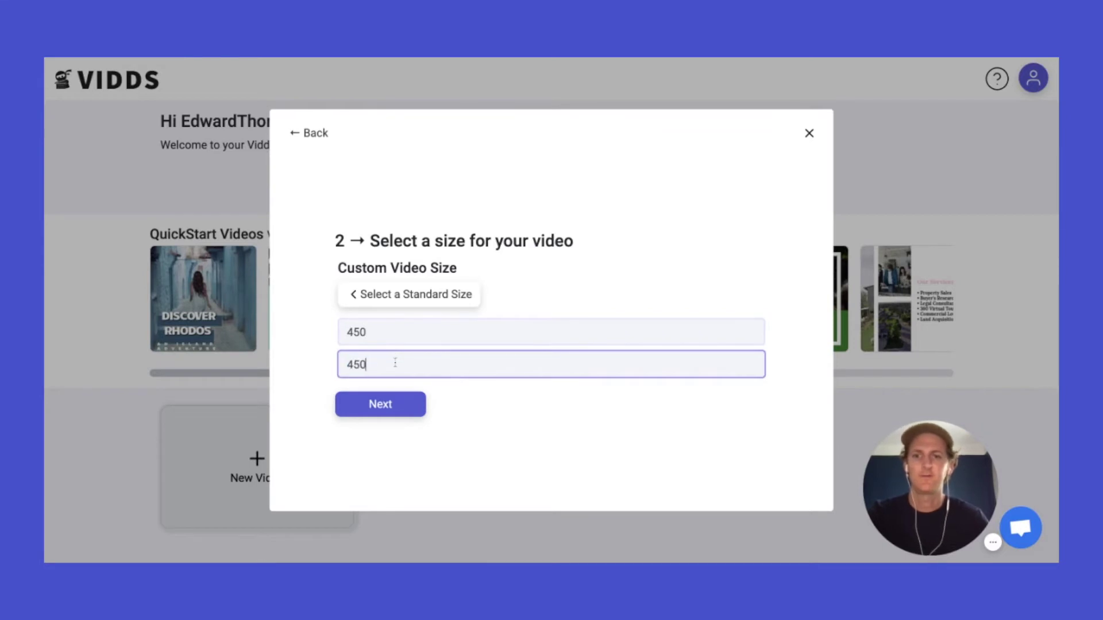
left_click(386, 402)
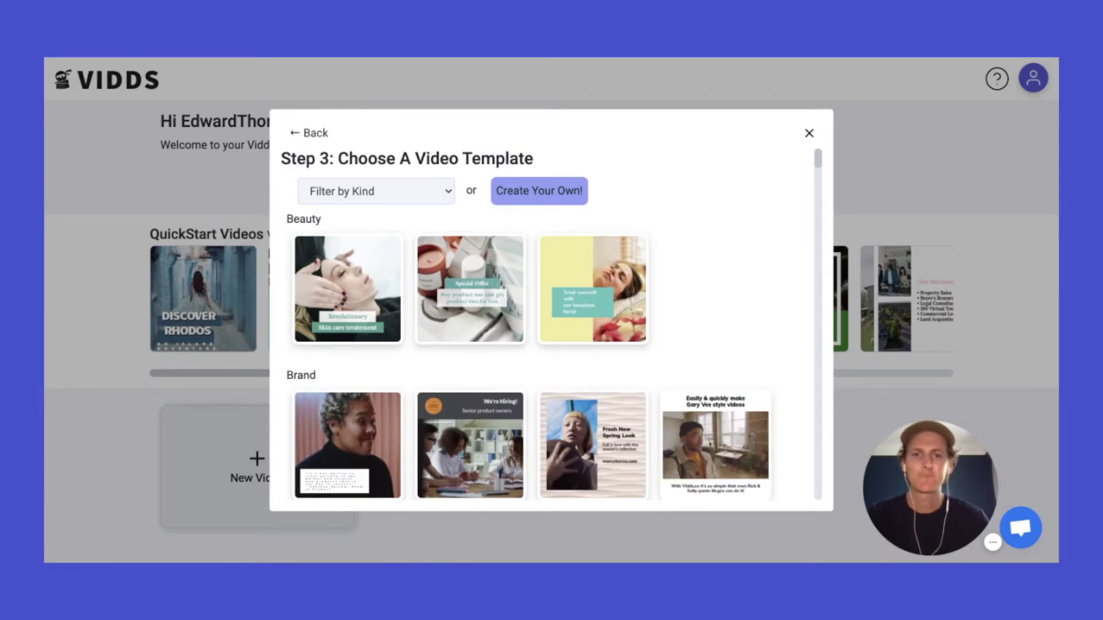
left_click(539, 190)
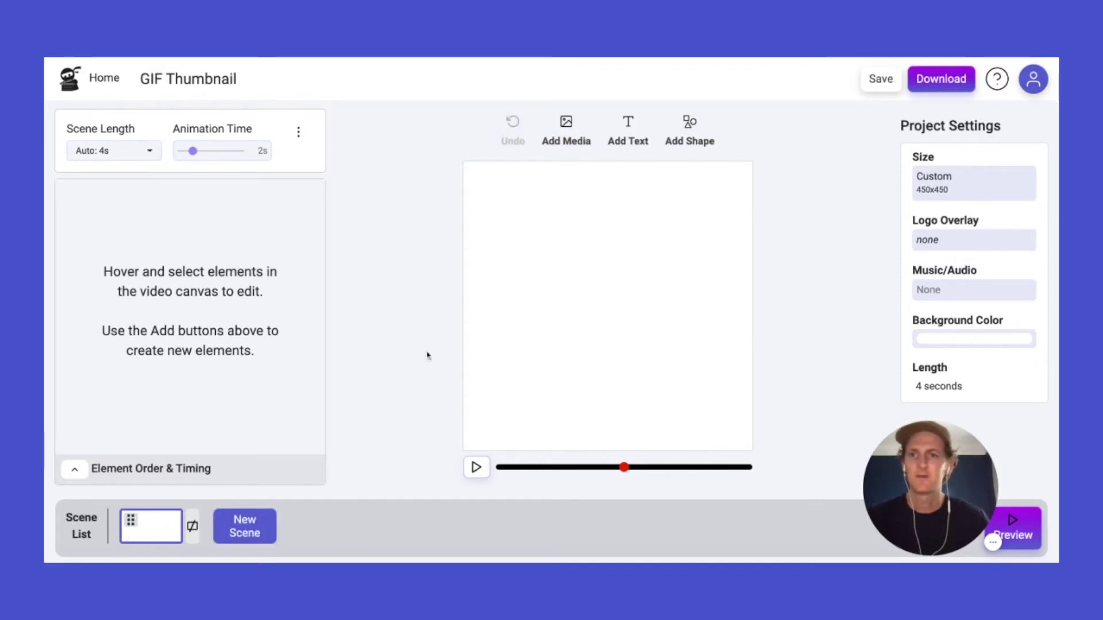
- Search stock media for 'tractor' and place the tractor video on the canvas
left_click(572, 126)
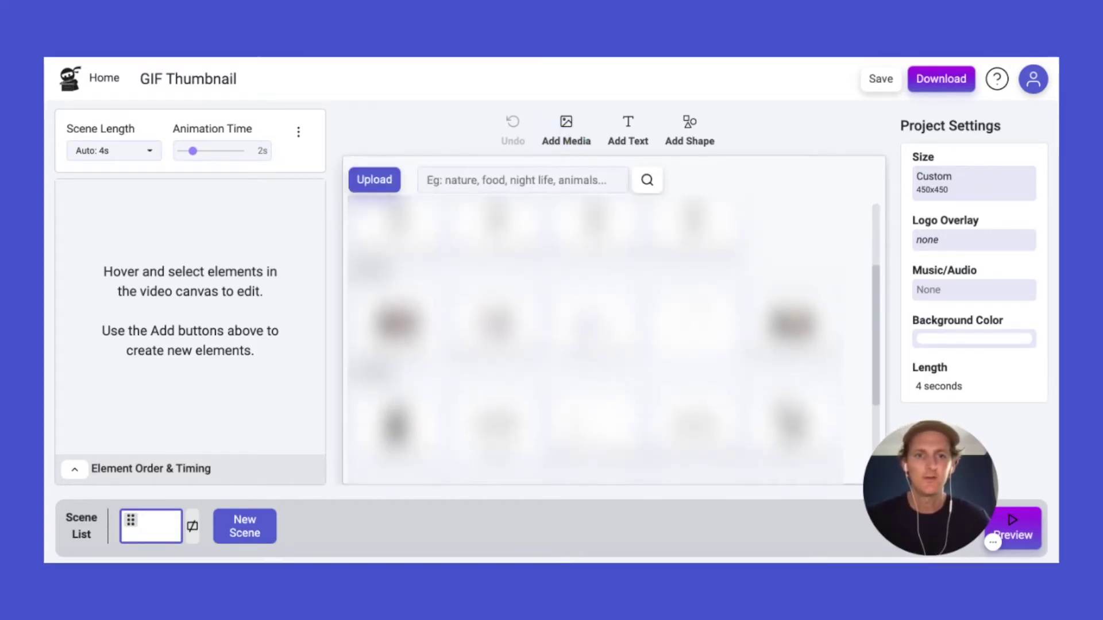
scroll(614, 339, "down", 3)
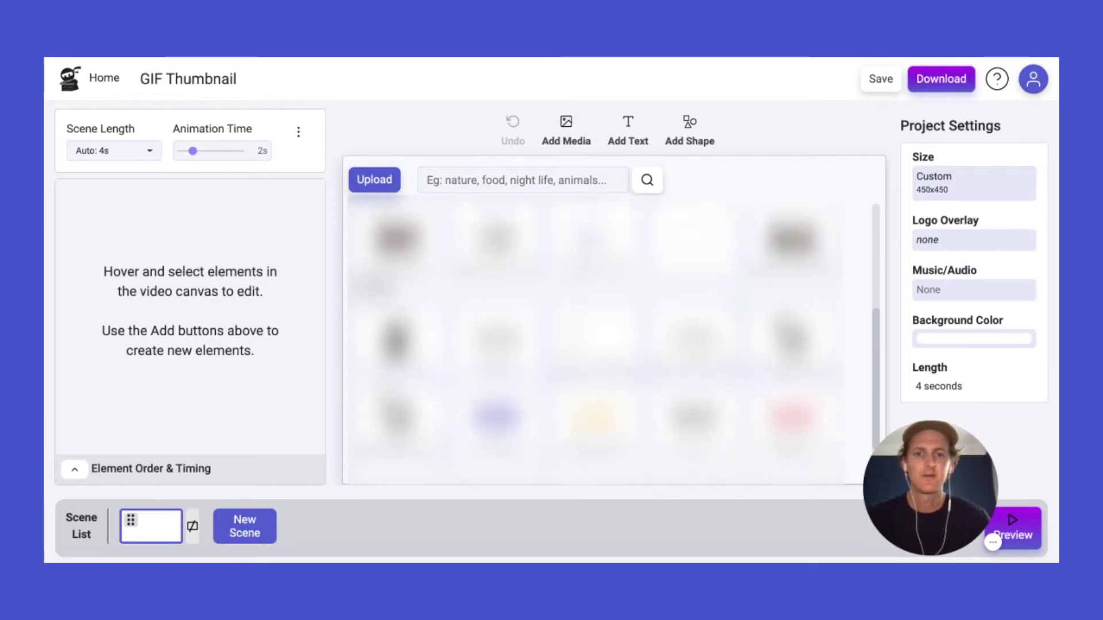
left_click(380, 182)
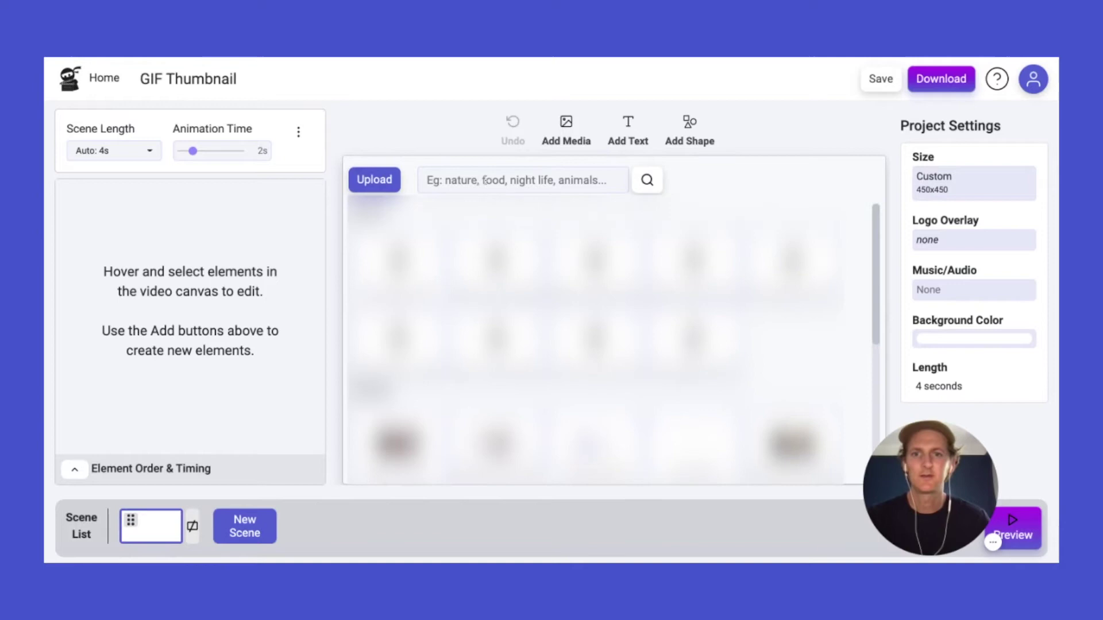
left_click(461, 179)
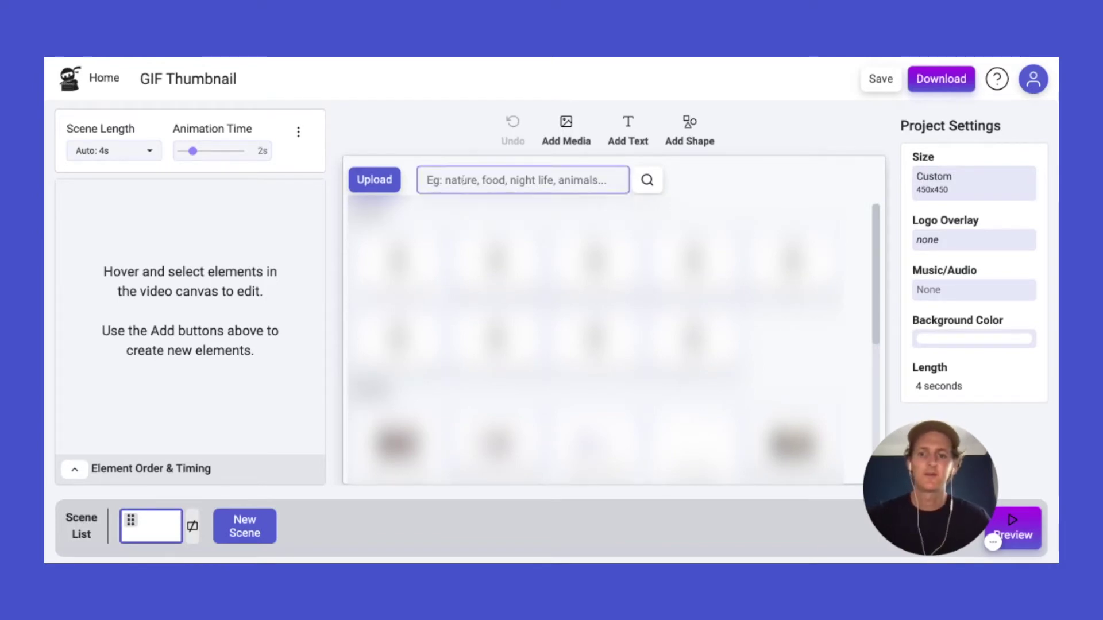
type("tractor")
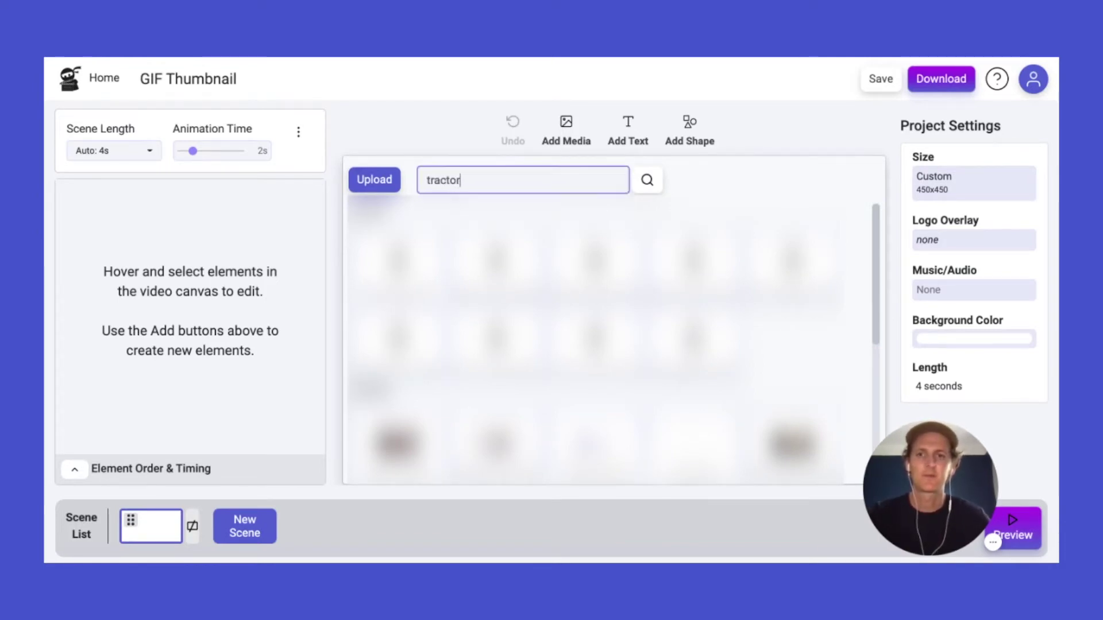
left_click(647, 180)
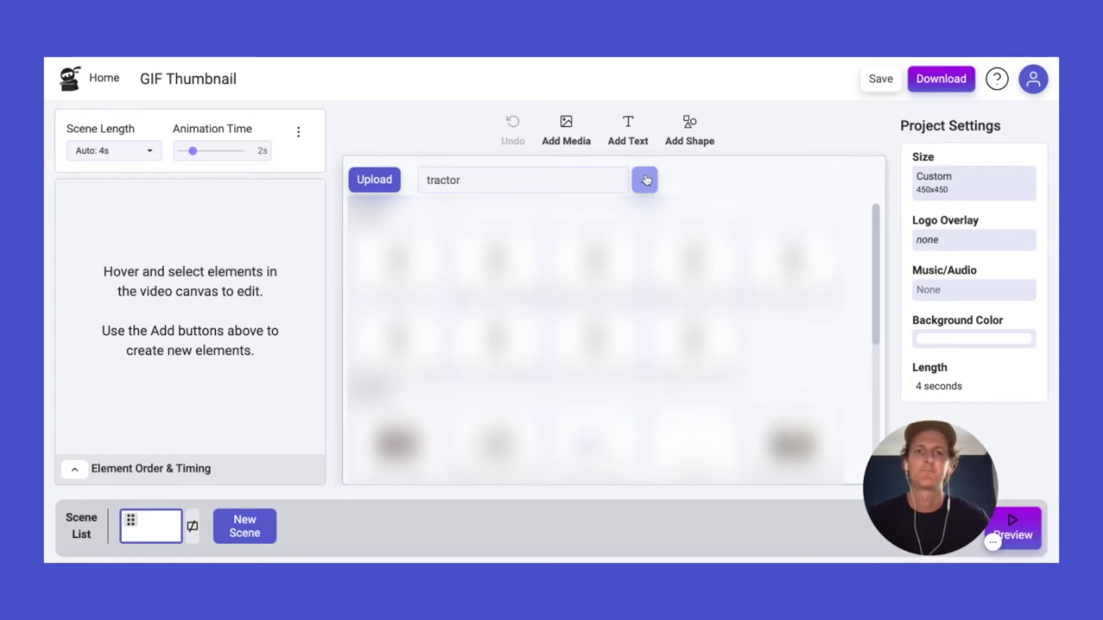
left_click(716, 282)
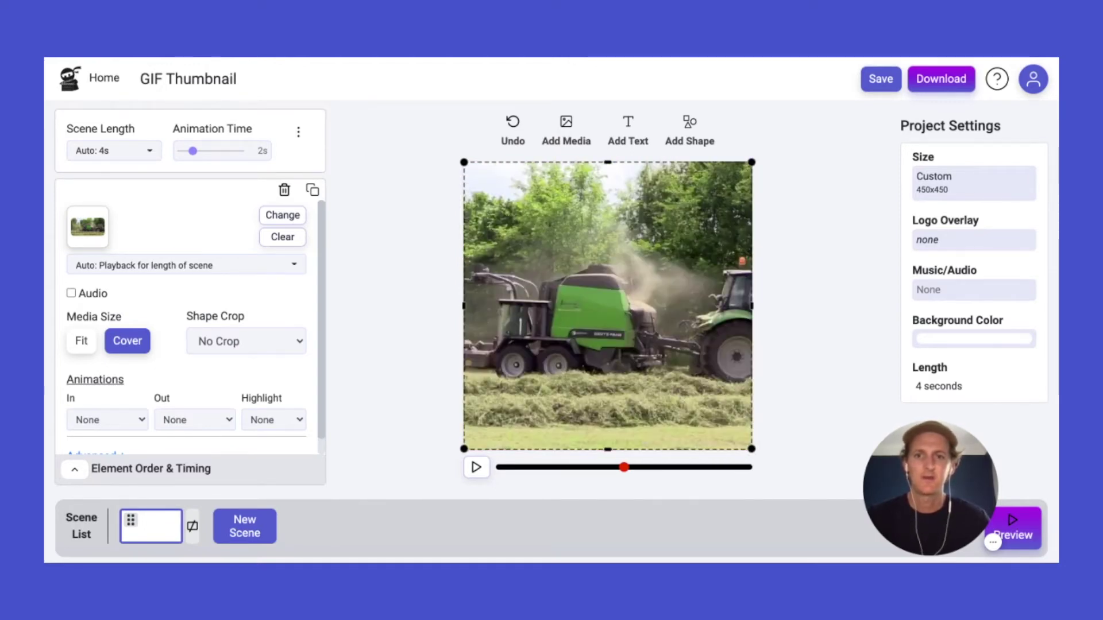
- Trim the tractor video to a custom clip from about 0:05 to 0:11
left_click(231, 265)
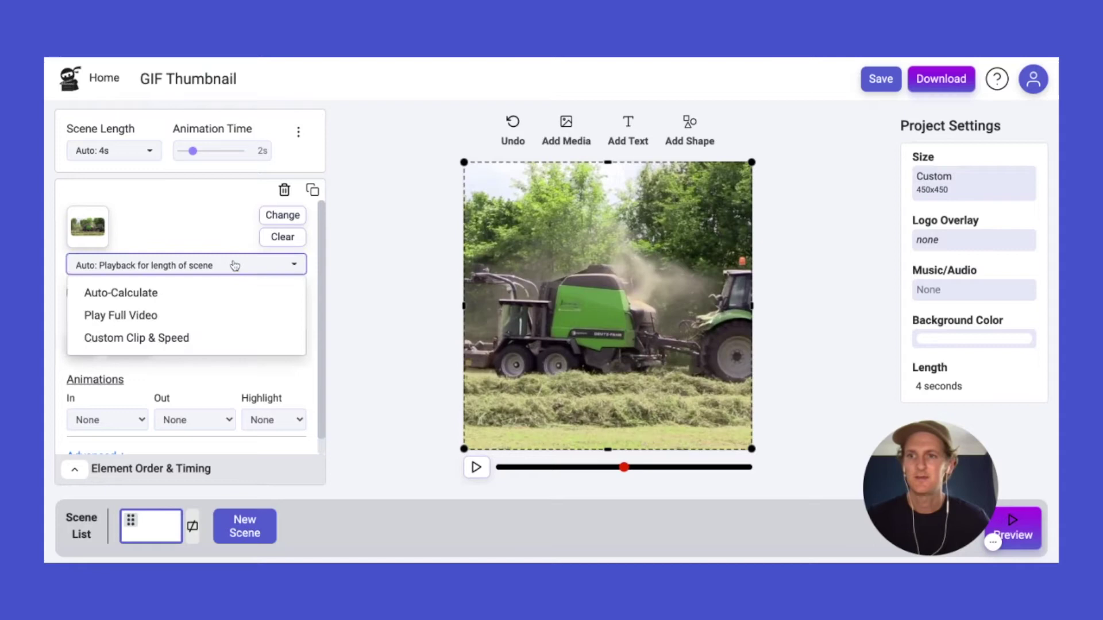
left_click(173, 347)
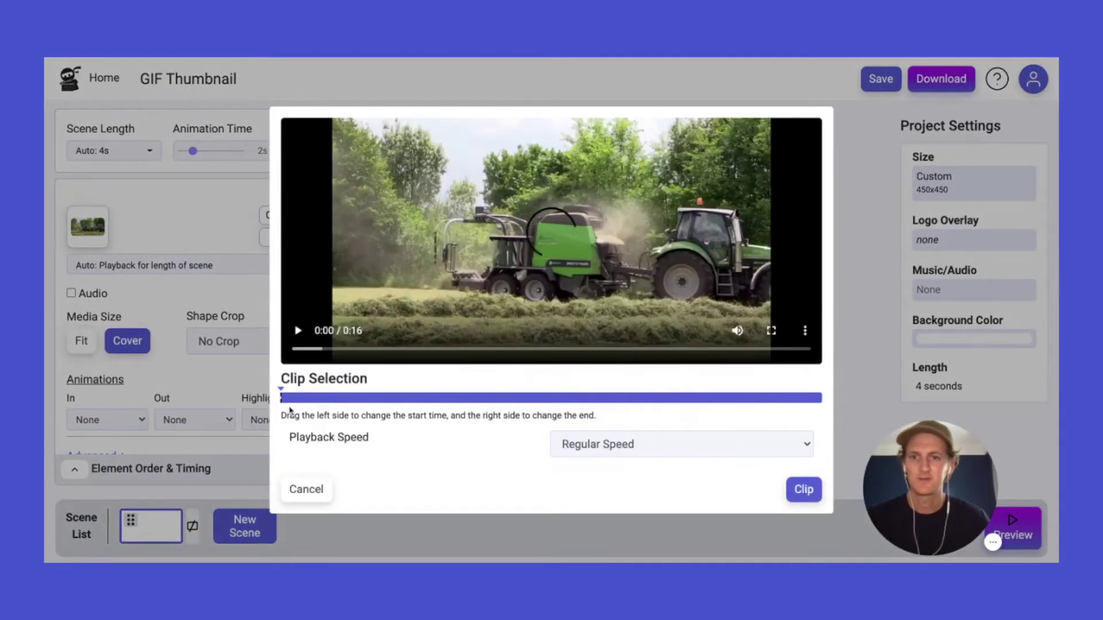
left_click_drag(283, 397, 472, 397)
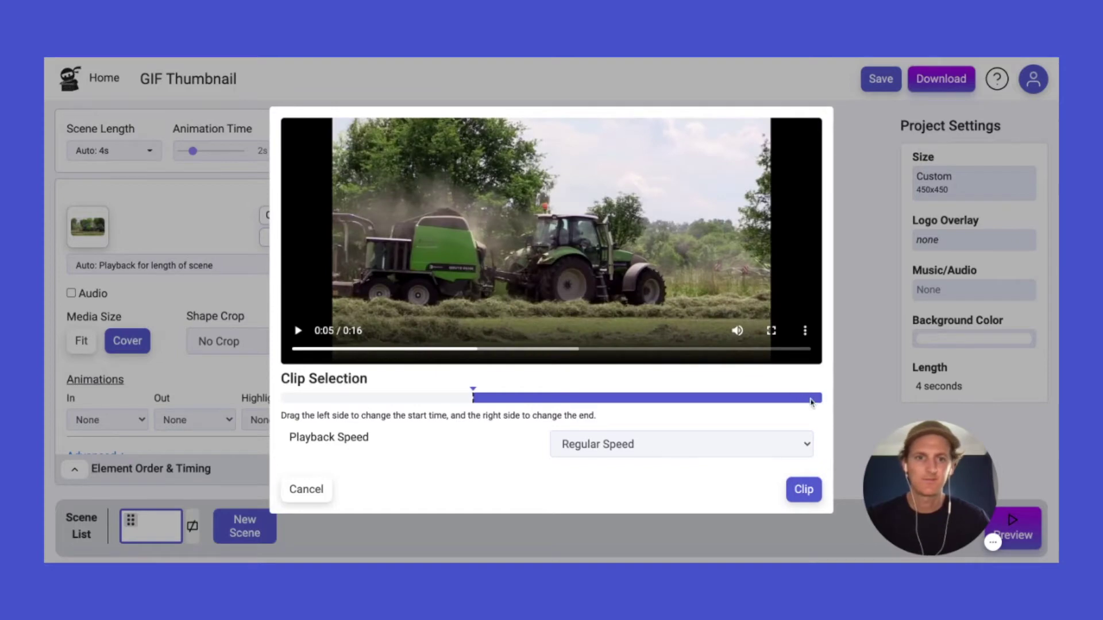
left_click_drag(821, 398, 663, 397)
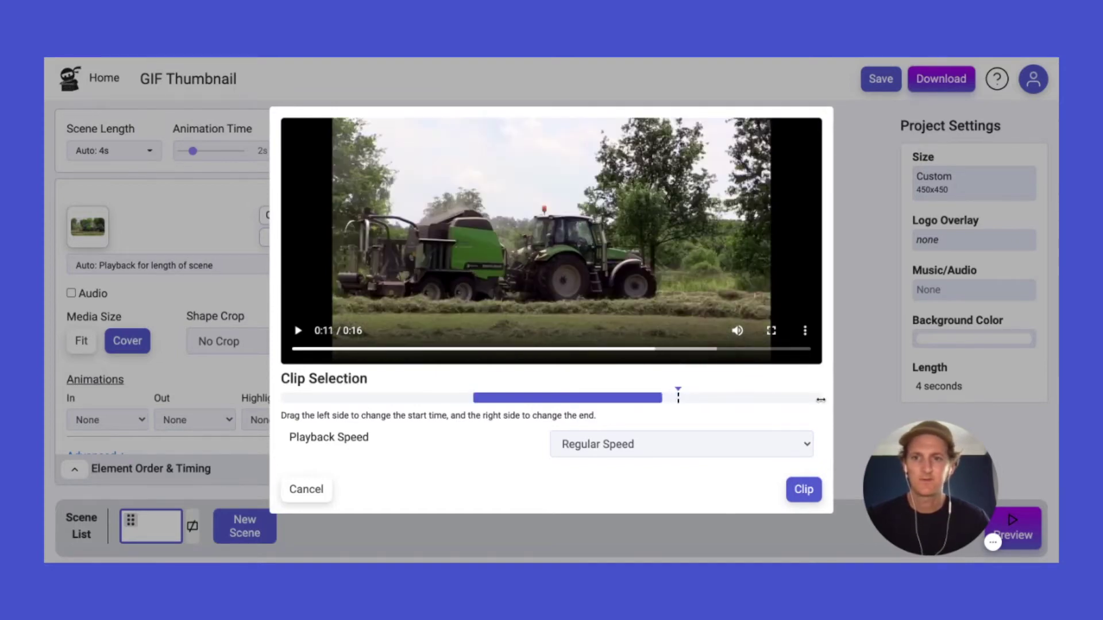
left_click(801, 489)
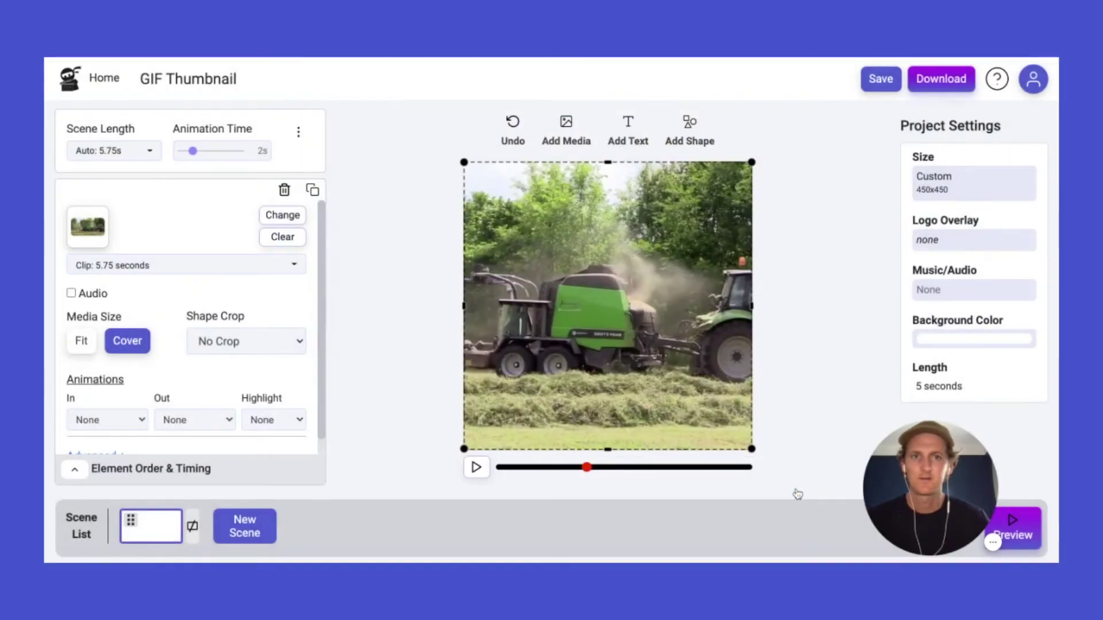
- Preview the trimmed 5.75-second clip
left_click(586, 474)
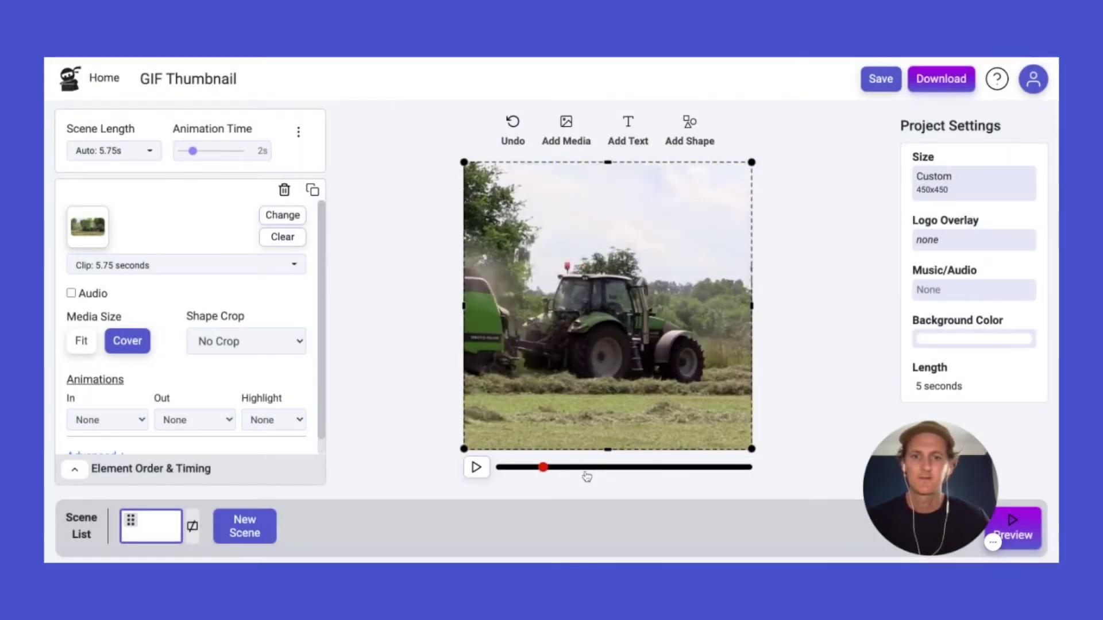
left_click(476, 467)
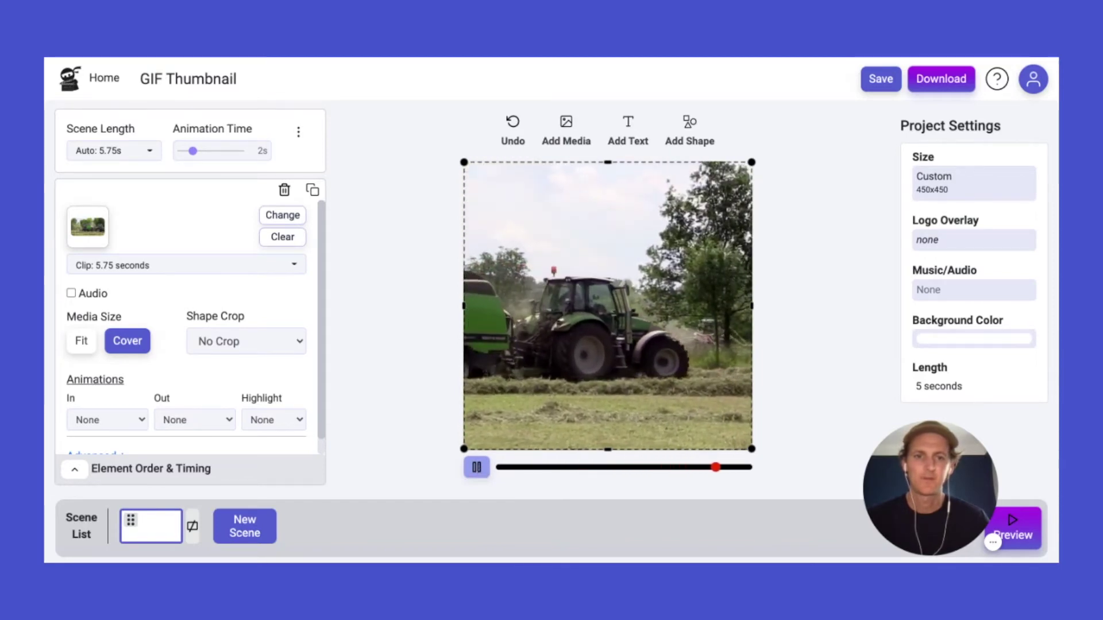
left_click(476, 468)
left_click(407, 268)
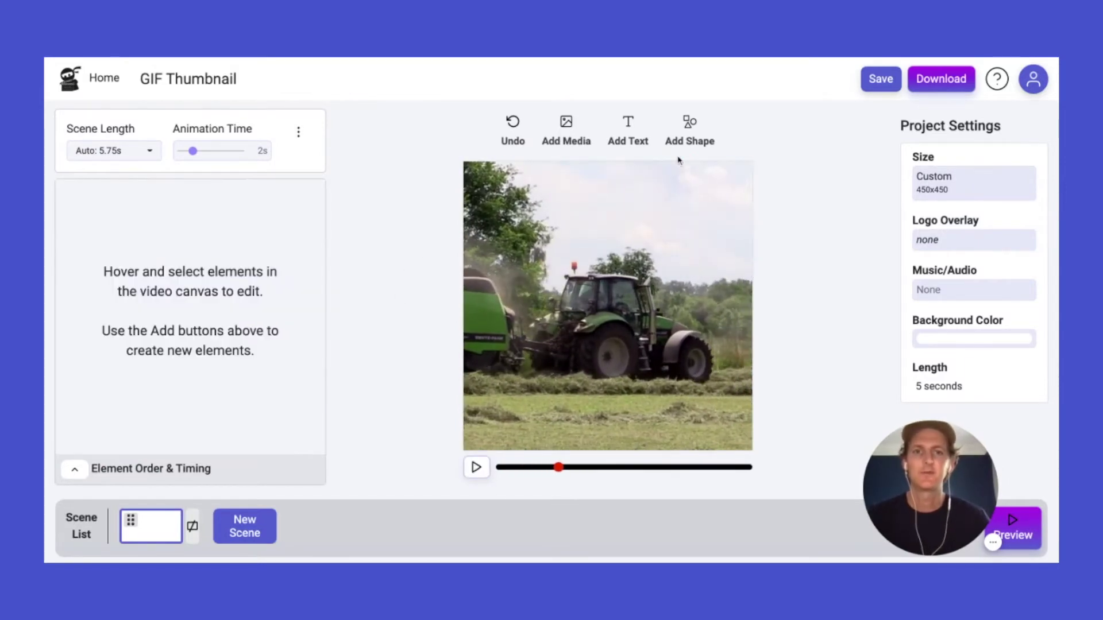
left_click(690, 130)
- Add a rectangle, move it toward the canvas centre and enlarge it slightly
left_click(722, 238)
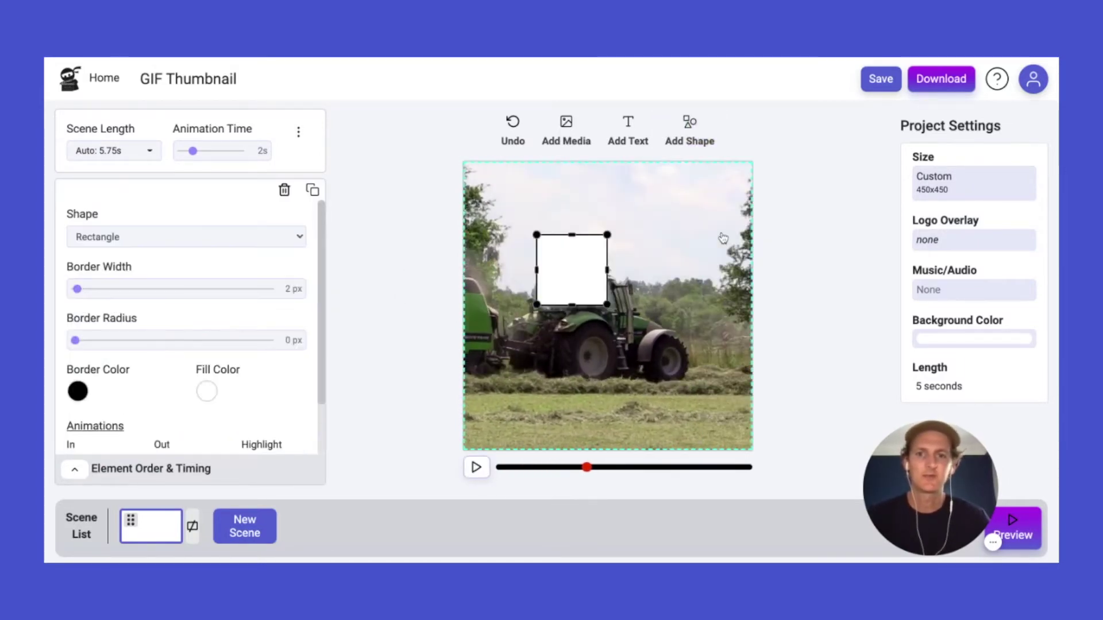
left_click_drag(543, 235, 607, 297)
left_click_drag(643, 341, 619, 318)
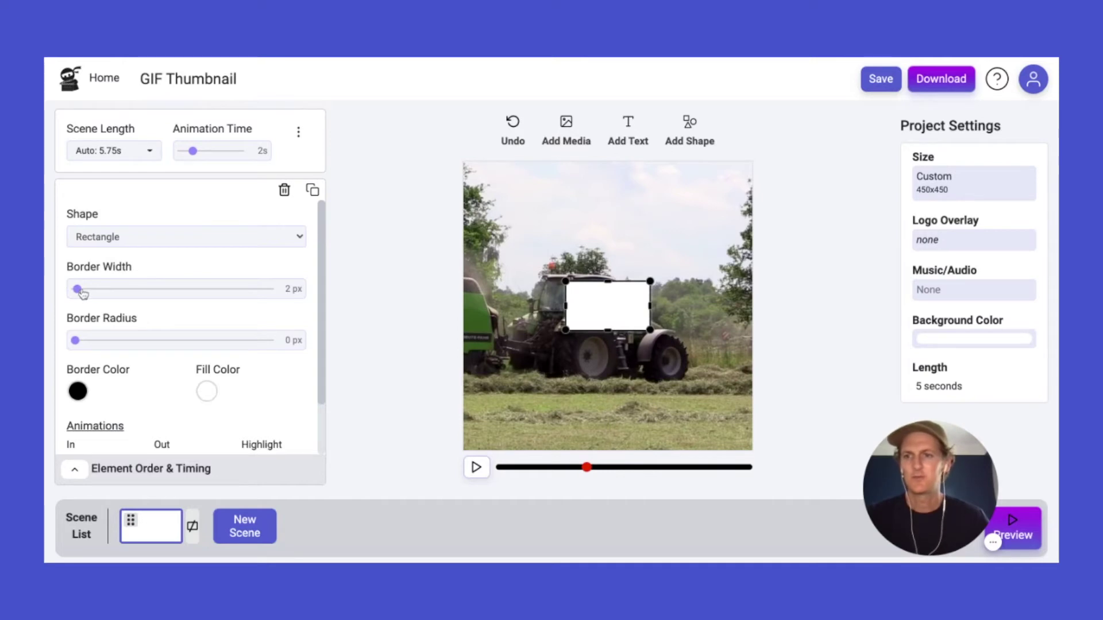
- Give the rectangle a black fill at about 60% alpha and a 5 px corner radius
left_click(210, 393)
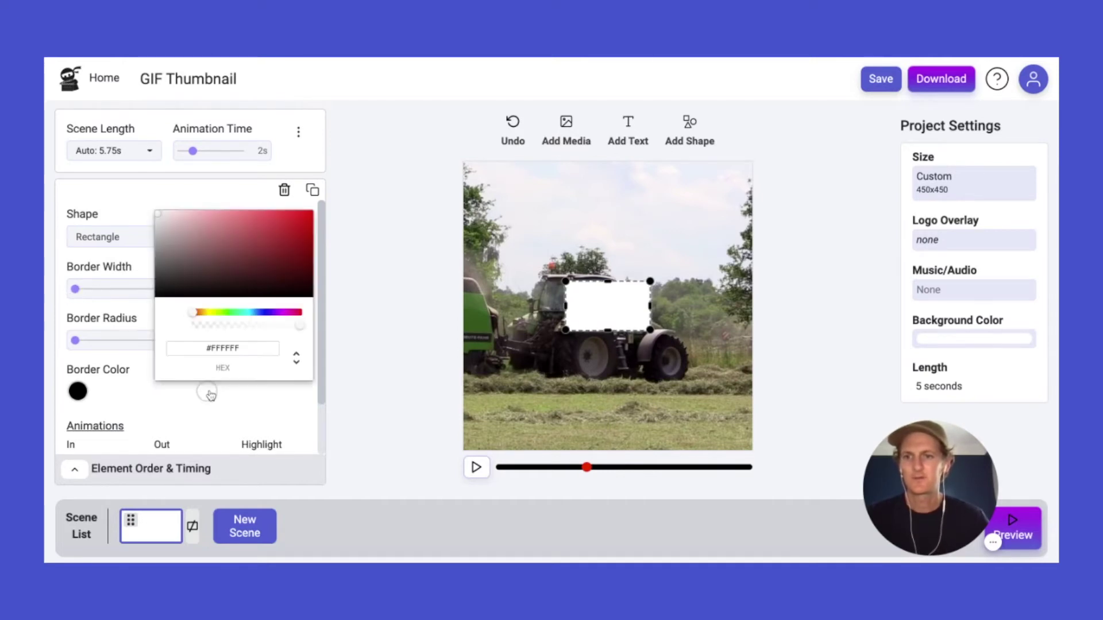
left_click_drag(192, 276, 168, 272)
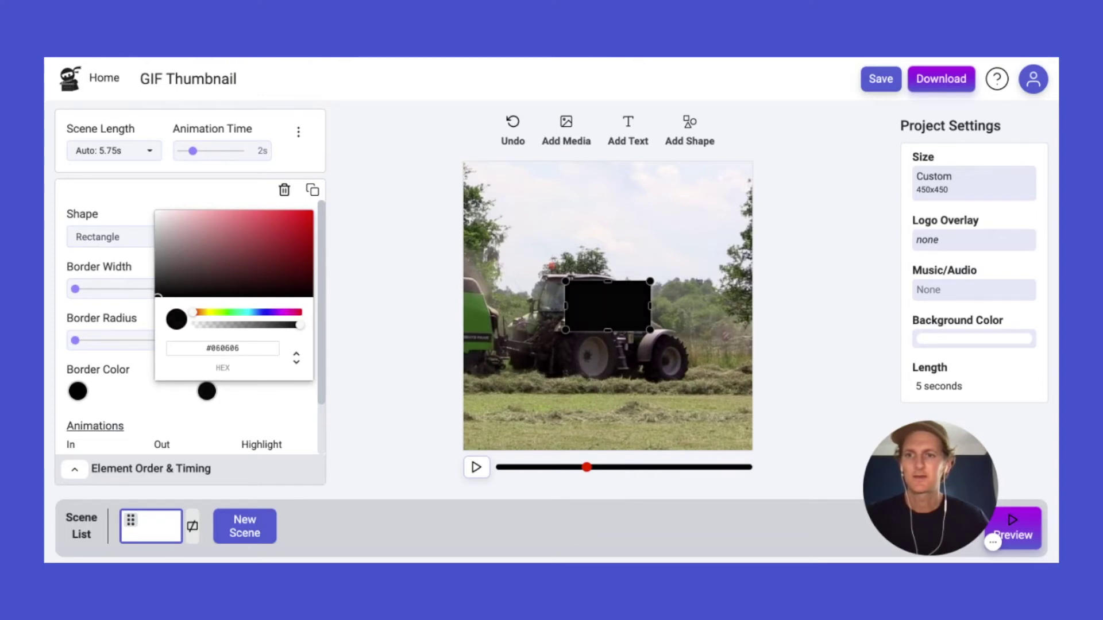
left_click(254, 325)
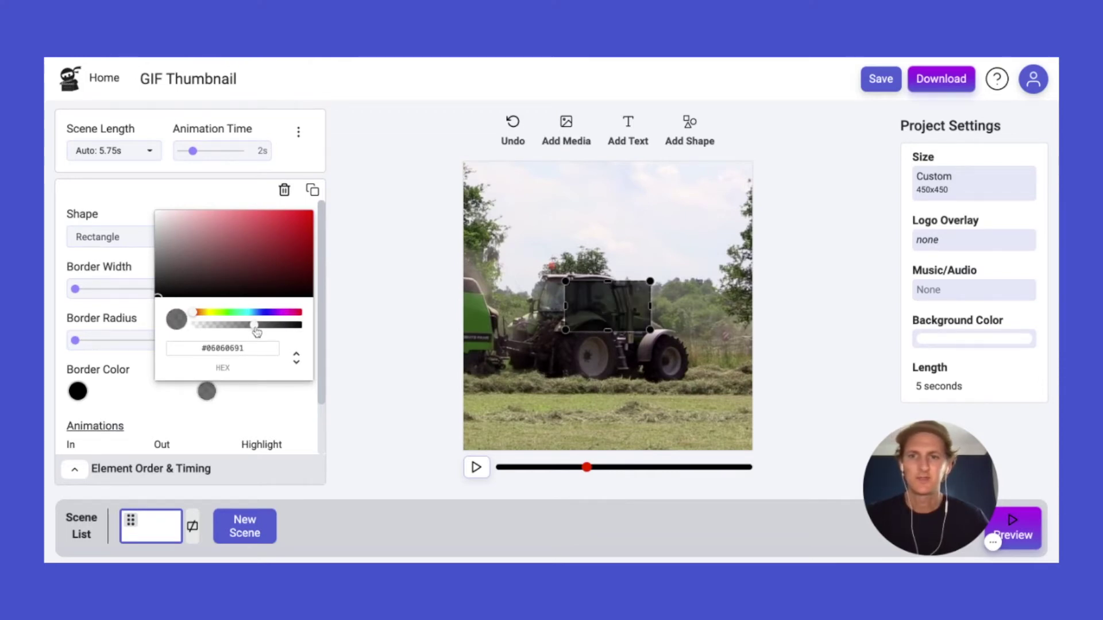
left_click_drag(256, 325, 256, 325)
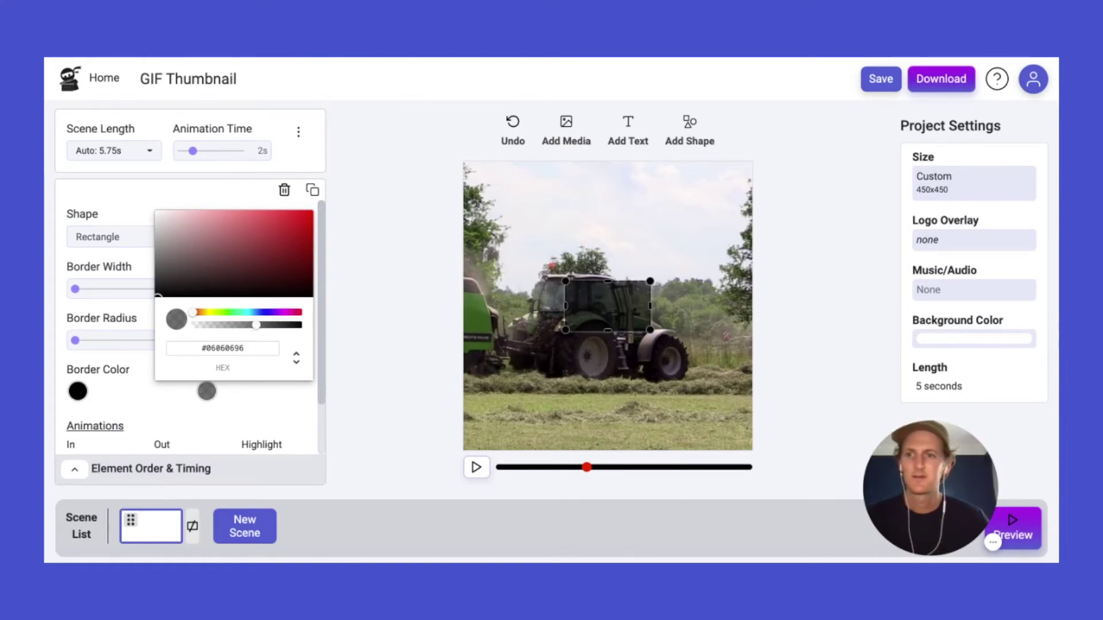
left_click(142, 366)
left_click(81, 341)
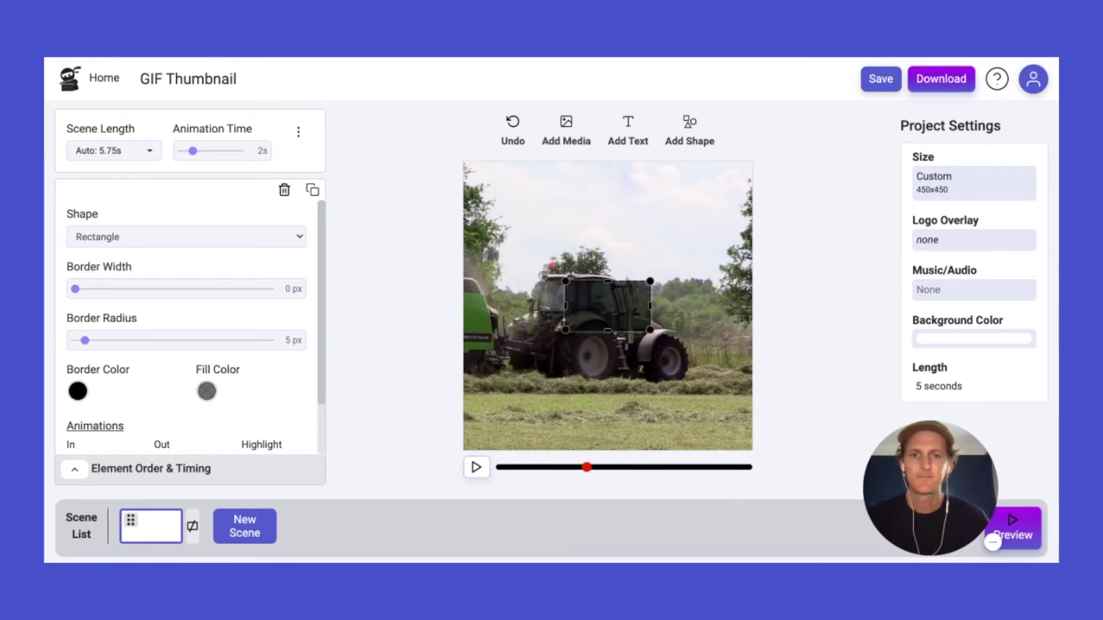
left_click(395, 387)
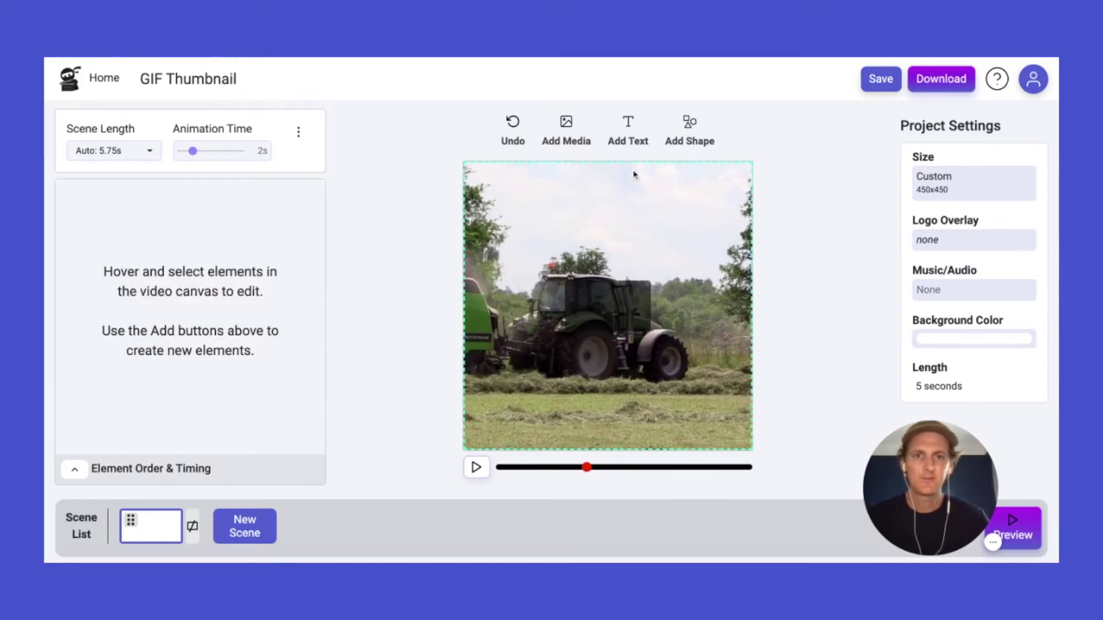
- Add a triangle shape and shrink it
left_click(685, 148)
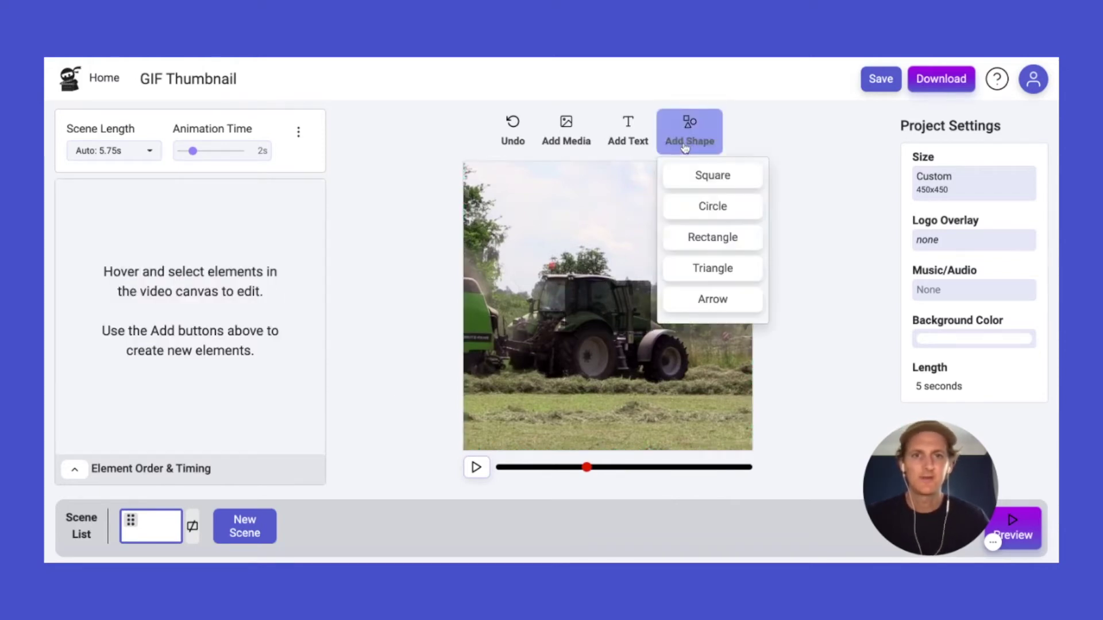
left_click(721, 268)
left_click_drag(607, 235, 570, 281)
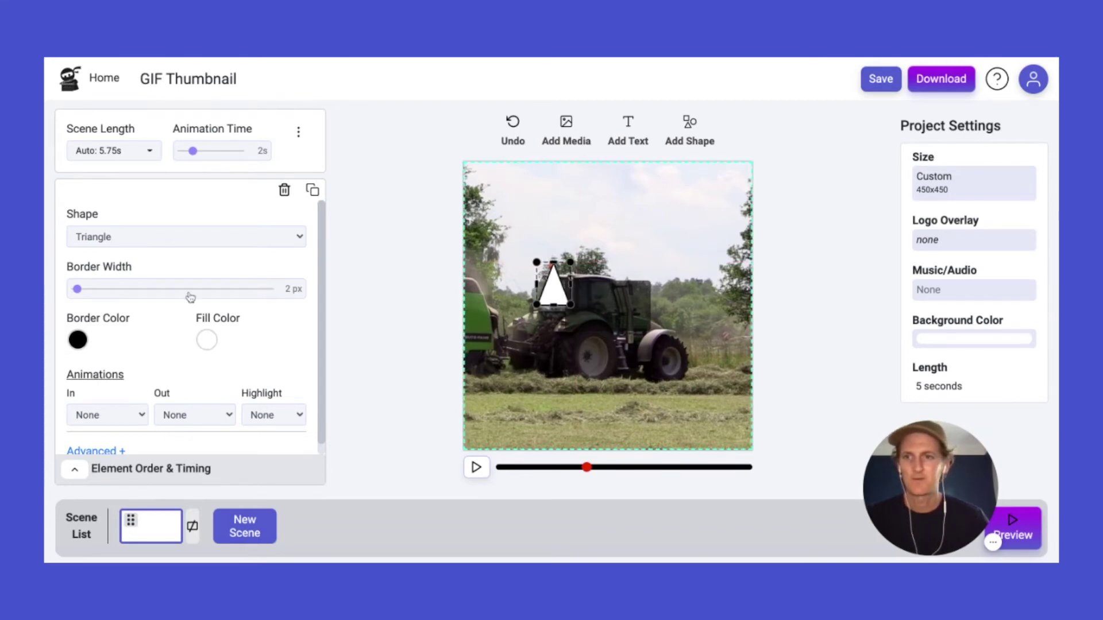
- Set the triangle's border to 0 px and make its white fill semi-transparent
left_click_drag(81, 297, 76, 296)
left_click(207, 340)
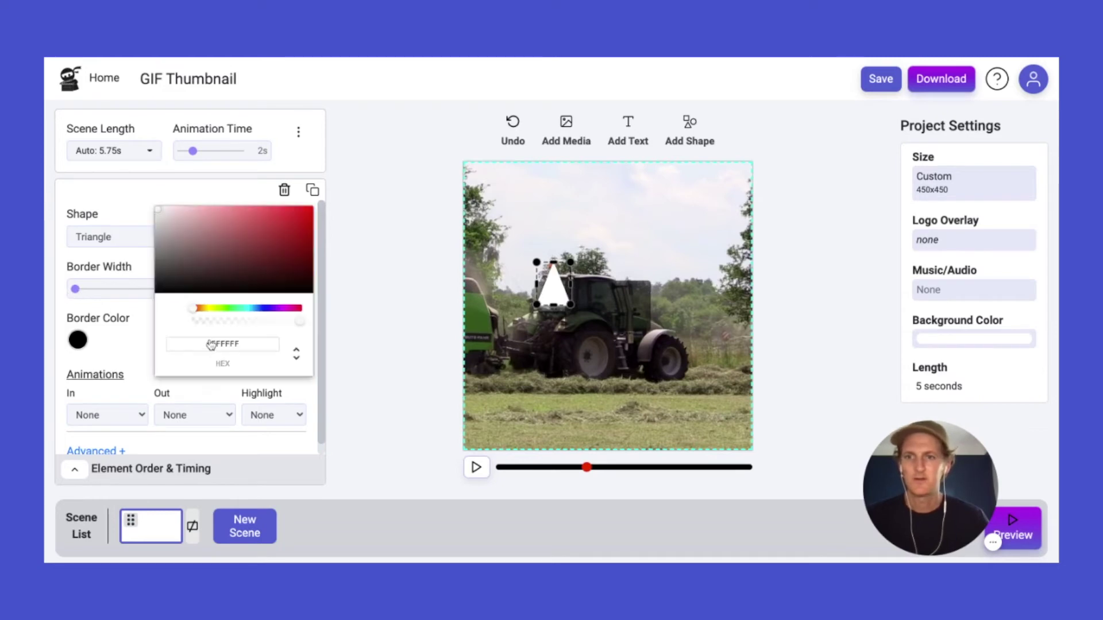
left_click(278, 322)
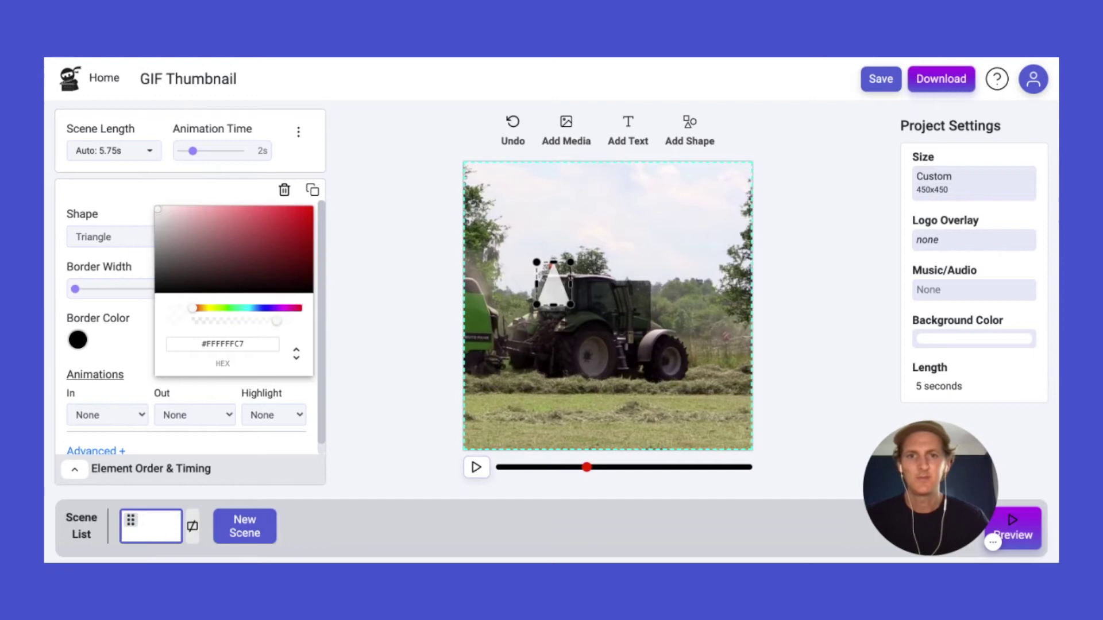
left_click(145, 329)
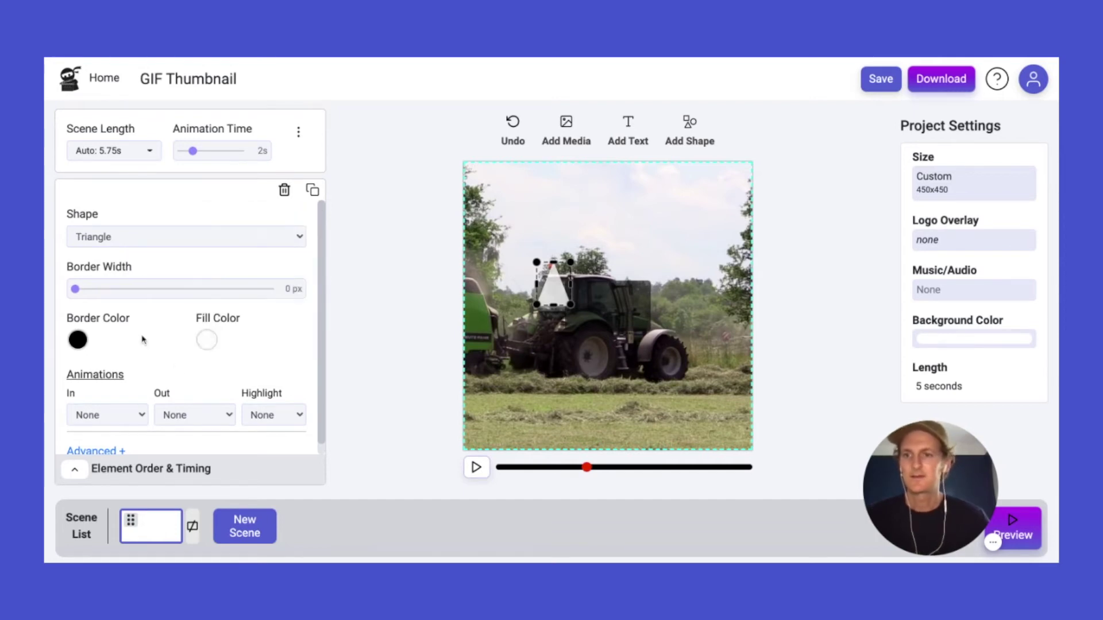
scroll(173, 357, "down", 1)
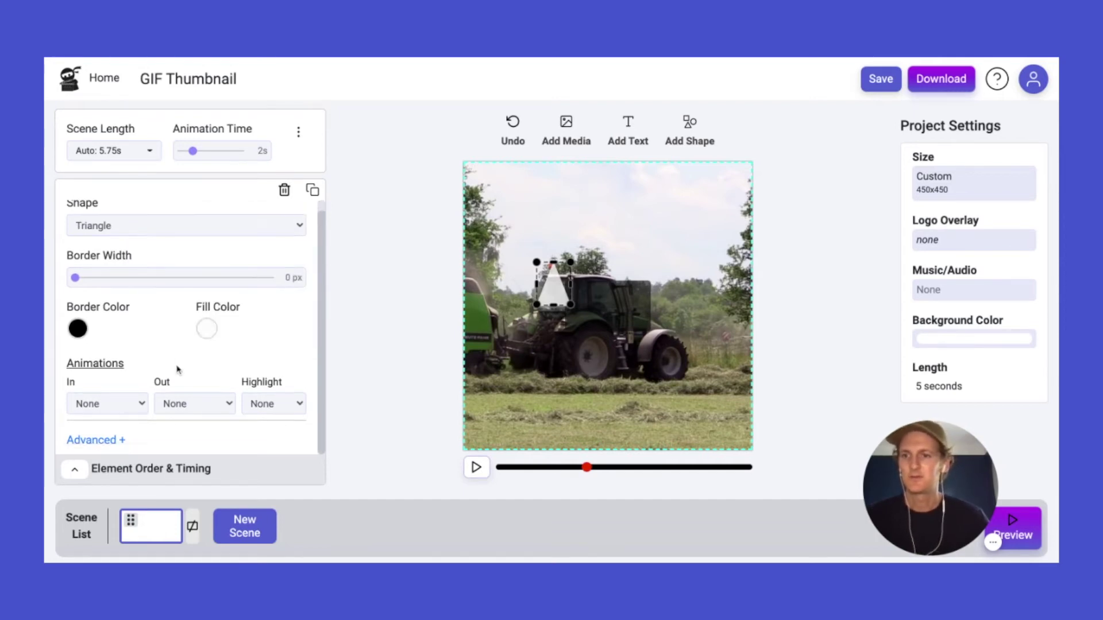
- Rotate the triangle to point sideways via its advanced Background Rotation setting
left_click(117, 441)
scroll(187, 402, "down", 5)
left_click(175, 329)
key("Right")
key("Right")
key("Right")
key("Right")
key("Right")
key("Right")
key("Right")
key("Right")
key("Right")
key("Right")
key("Right")
key("Right")
key("Right")
key("Right")
key("Right")
key("Right")
key("Right")
key("Right")
key("Right")
key("Right")
key("Right")
key("Right")
key("Right")
key("Right")
key("Right")
key("Right")
- Move the triangle to the centre of the dark rectangle
left_click_drag(545, 286, 599, 309)
left_click(621, 315)
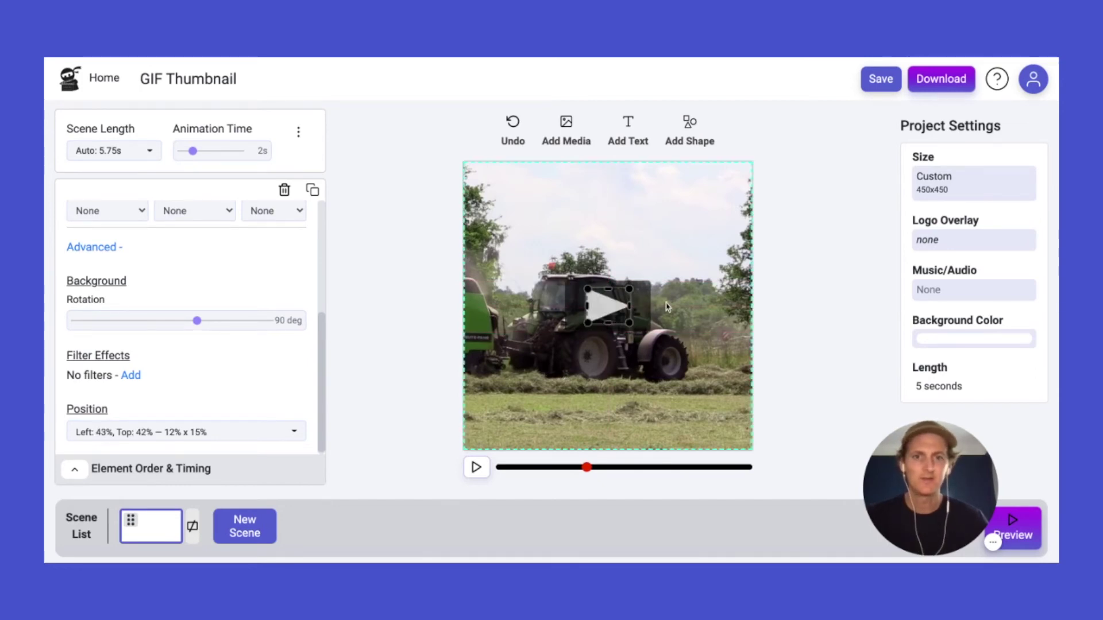
left_click(614, 310)
left_click(601, 311)
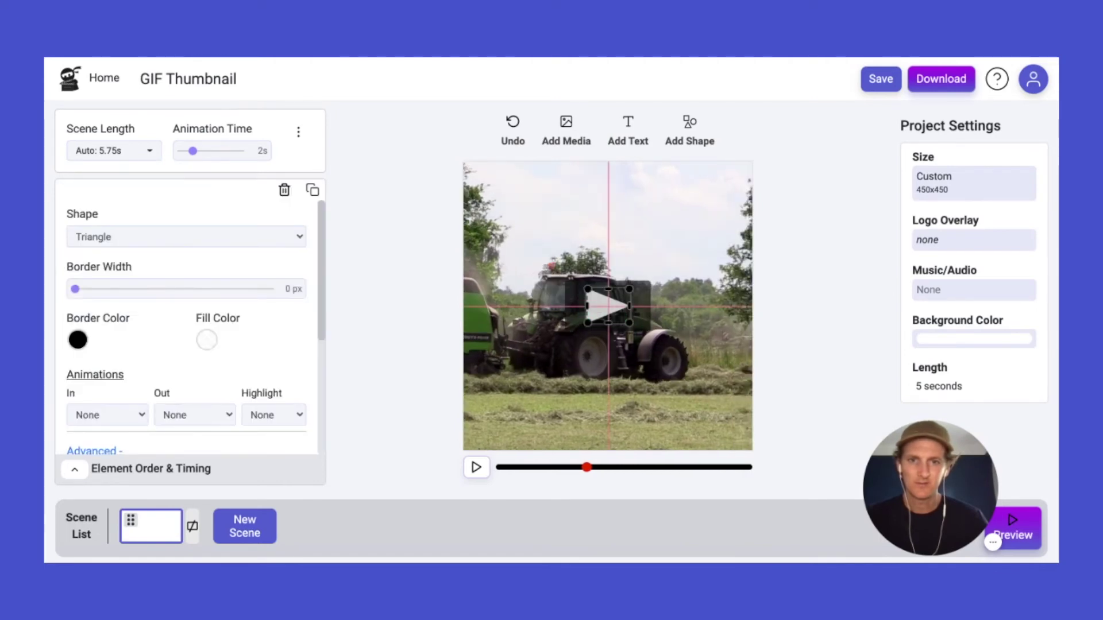
left_click_drag(608, 306, 613, 306)
left_click(585, 418)
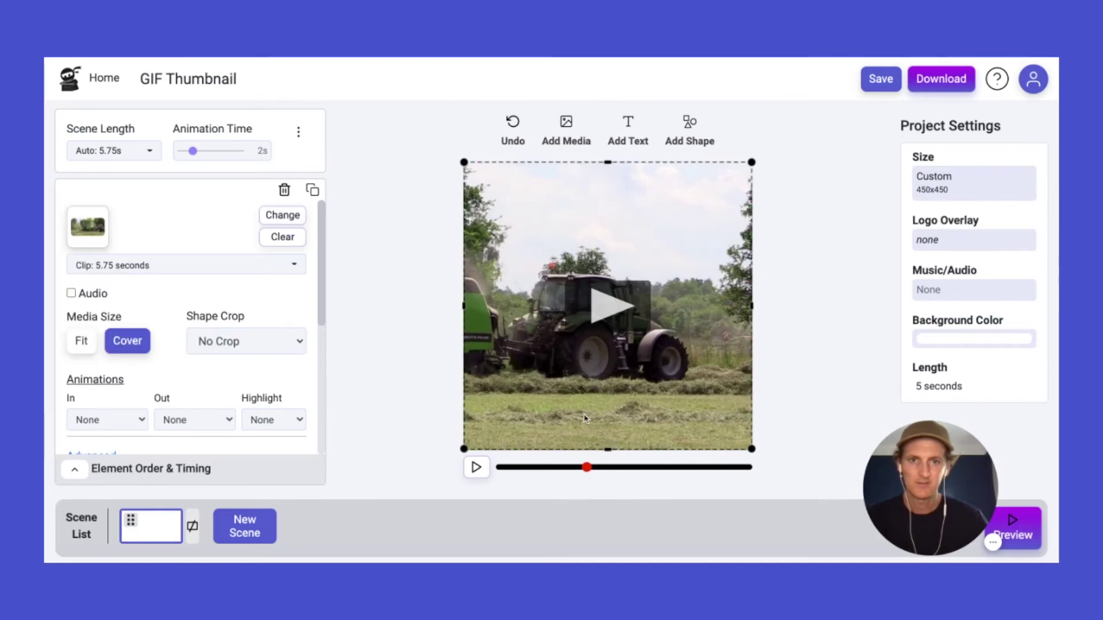
left_click(604, 310)
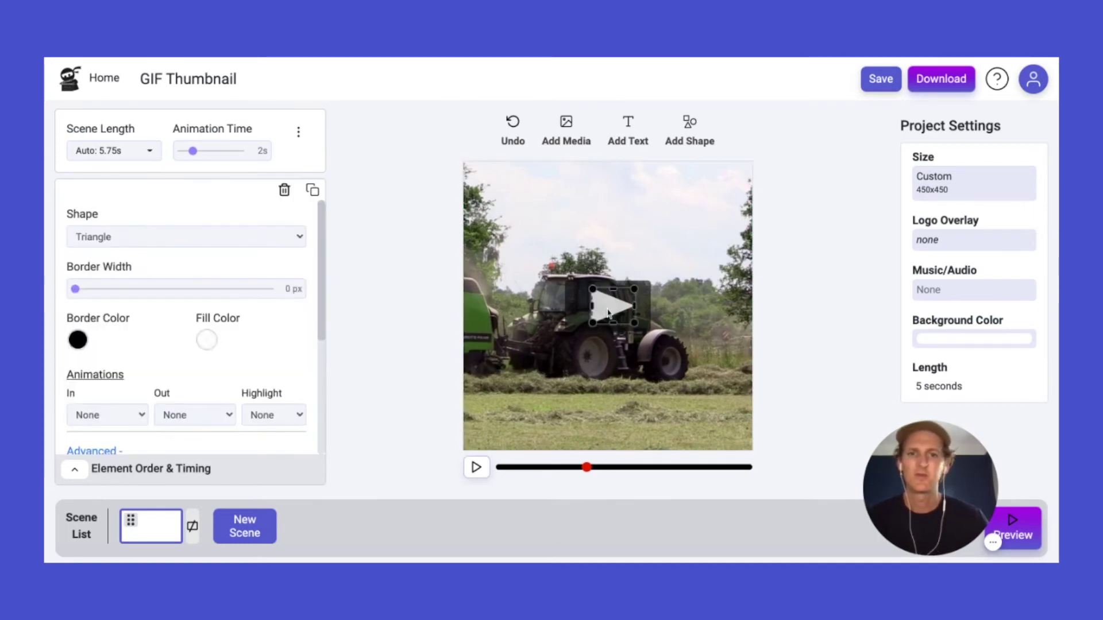
- Make the triangle narrower and shorter and fine-tune its rotation to 90 degrees
scroll(226, 417, "down", 3)
left_click_drag(199, 397, 172, 397)
left_click_drag(629, 287, 621, 294)
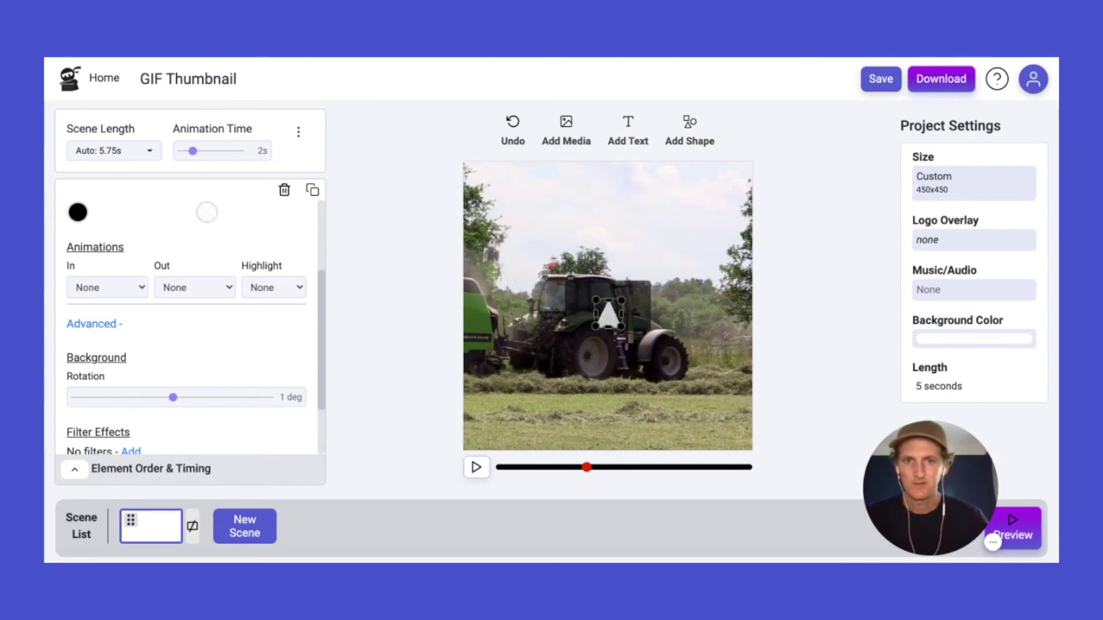
key("Right")
key("Right")
key("Right")
key("Right")
key("Right")
key("Right")
key("Right")
key("Right")
key("Right")
key("Right")
key("Right")
key("Right")
key("Left")
key("Left")
key("Left")
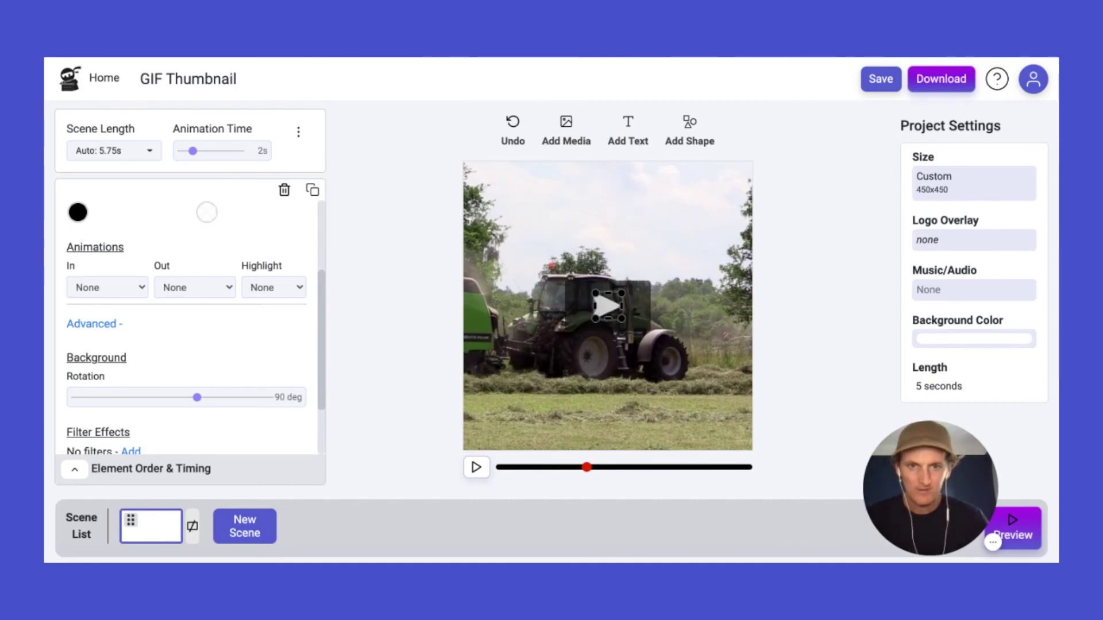
left_click(691, 324)
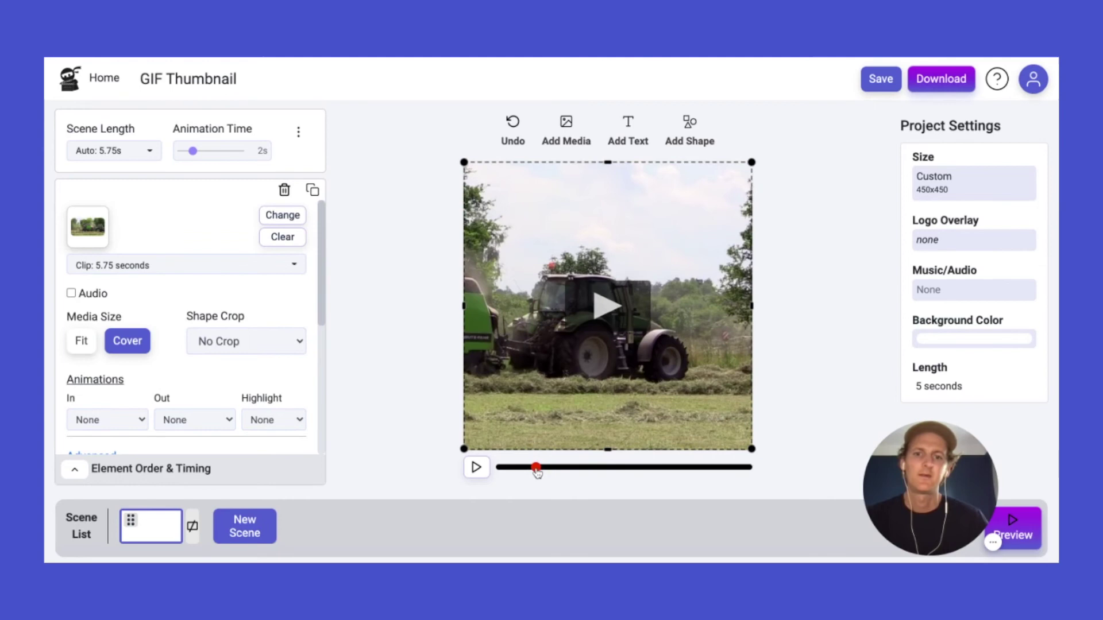
- Play the preview, save GIF Thumbnail, and bring up the Get Video download details
left_click(476, 467)
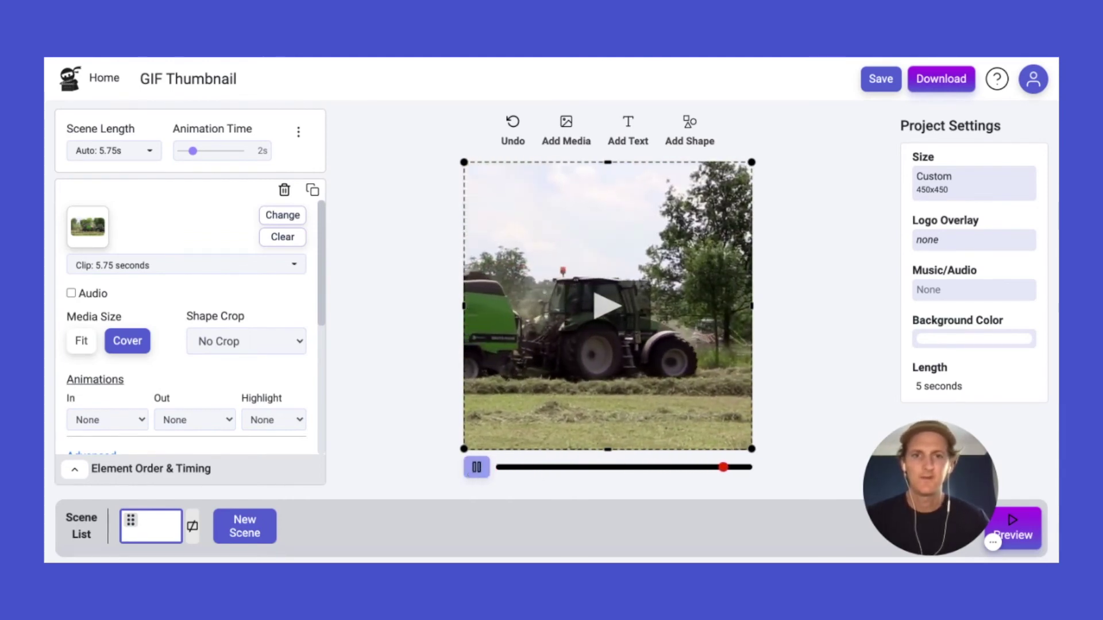
left_click(420, 402)
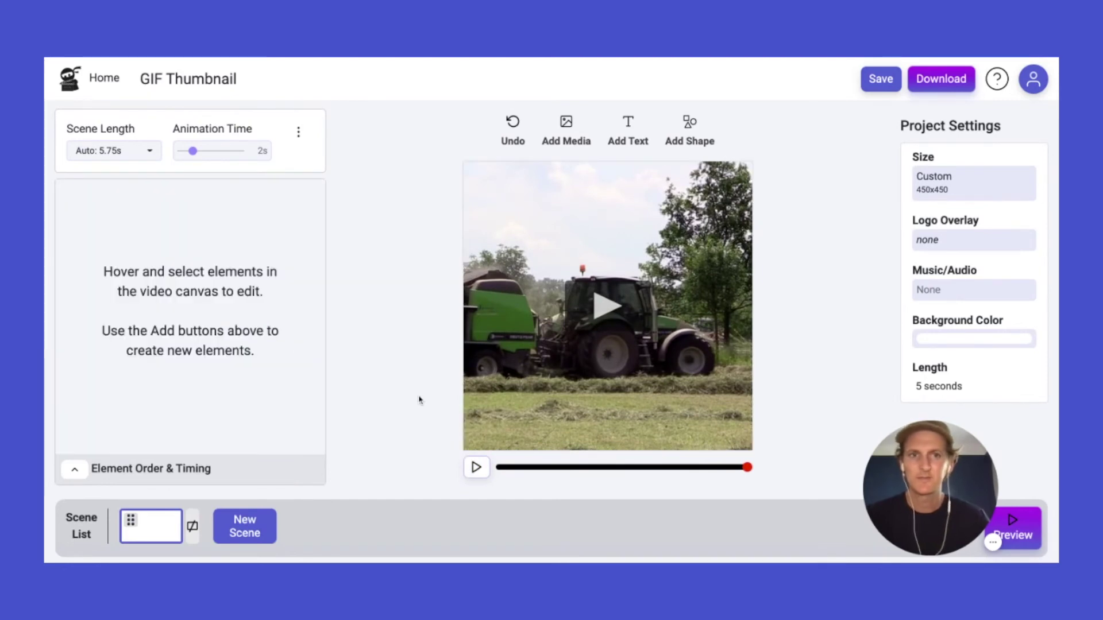
left_click(867, 87)
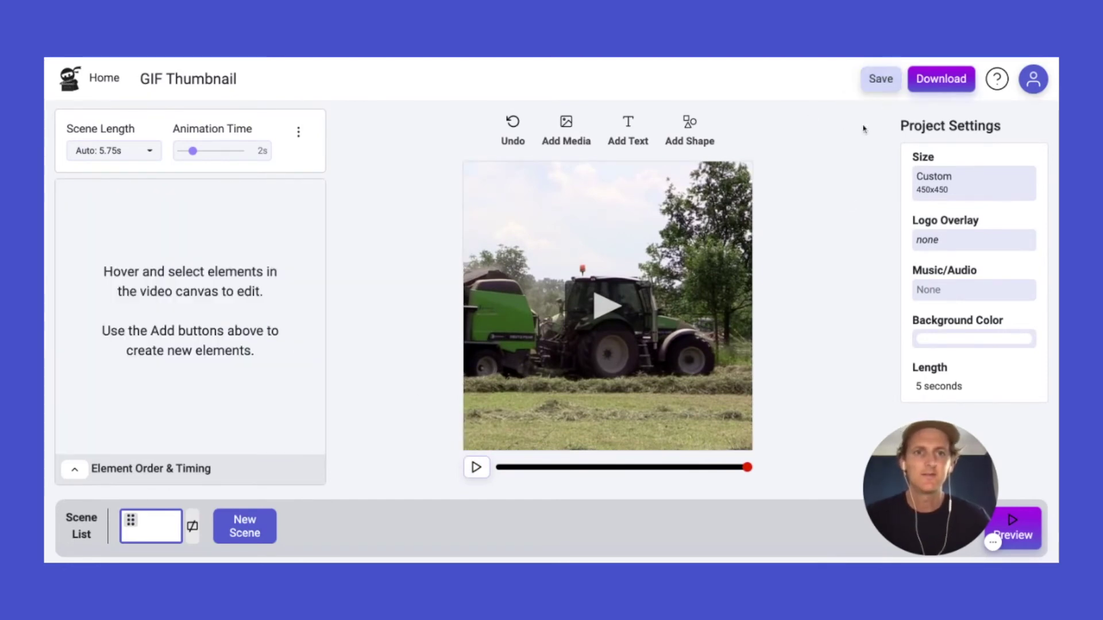
left_click(942, 80)
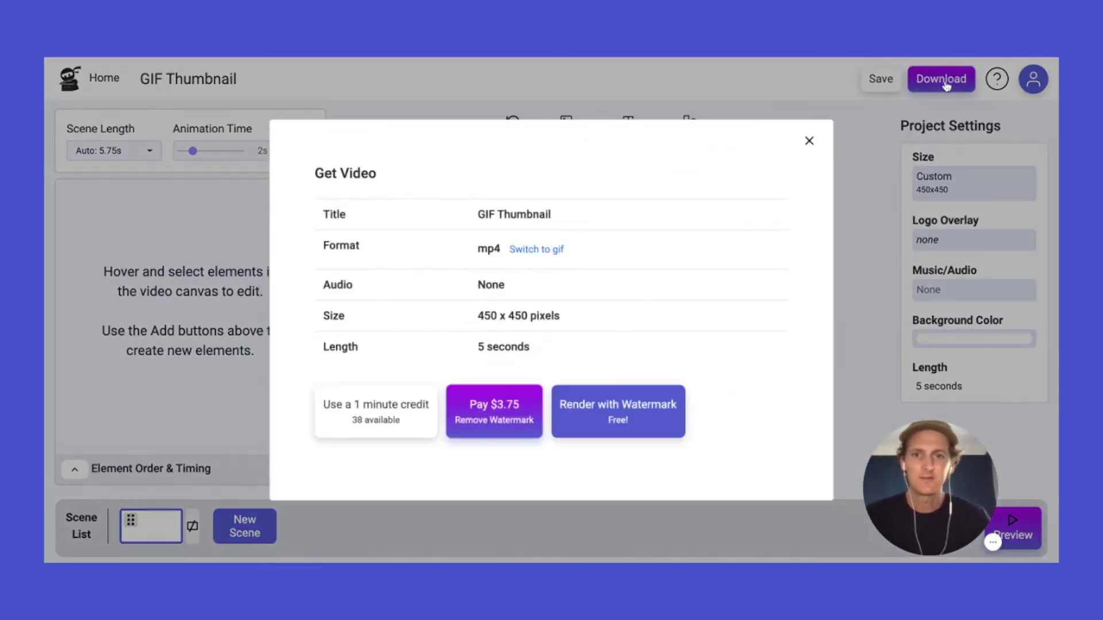
- Switch the export format to gif and render it using a 1-minute credit
left_click(534, 251)
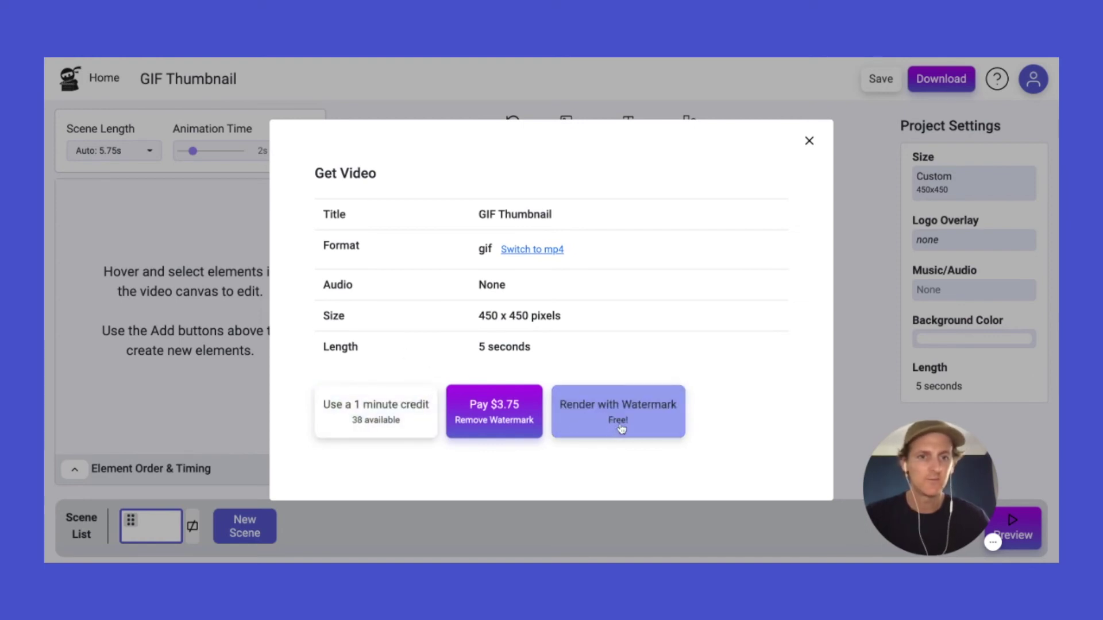
left_click(391, 404)
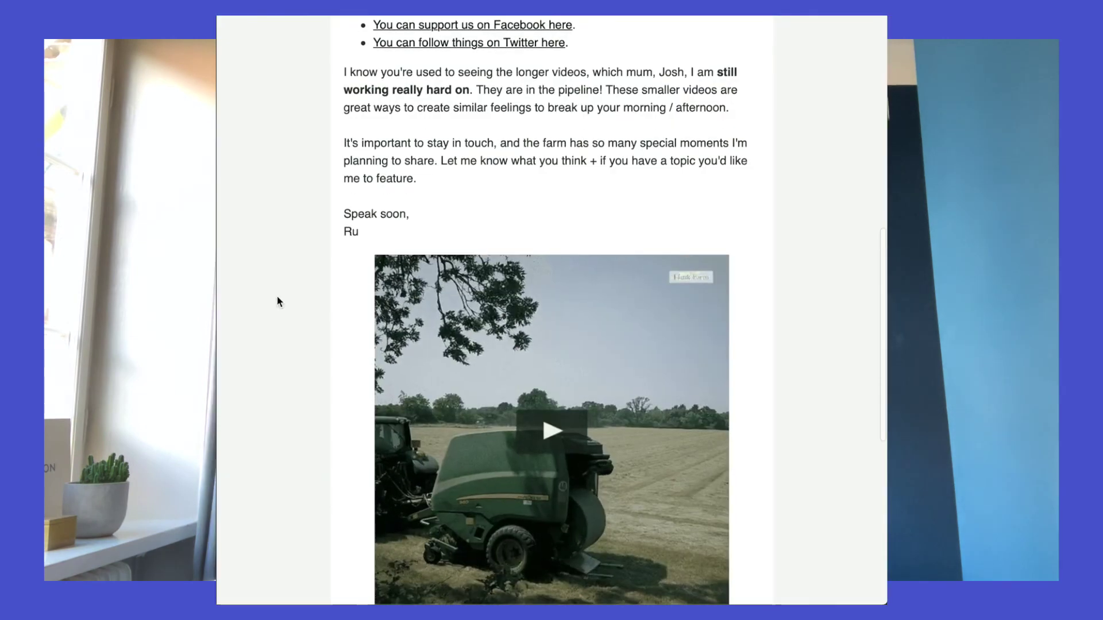
- Scroll down the newsletter to the tractor GIF with its play-button overlay
scroll(277, 297, "down", 3)
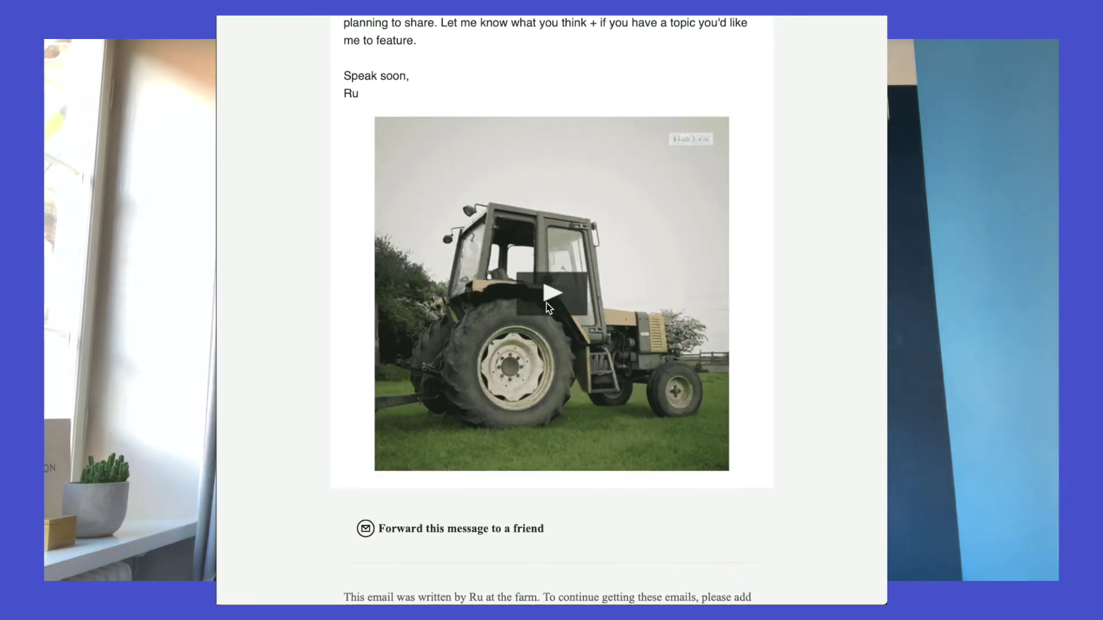